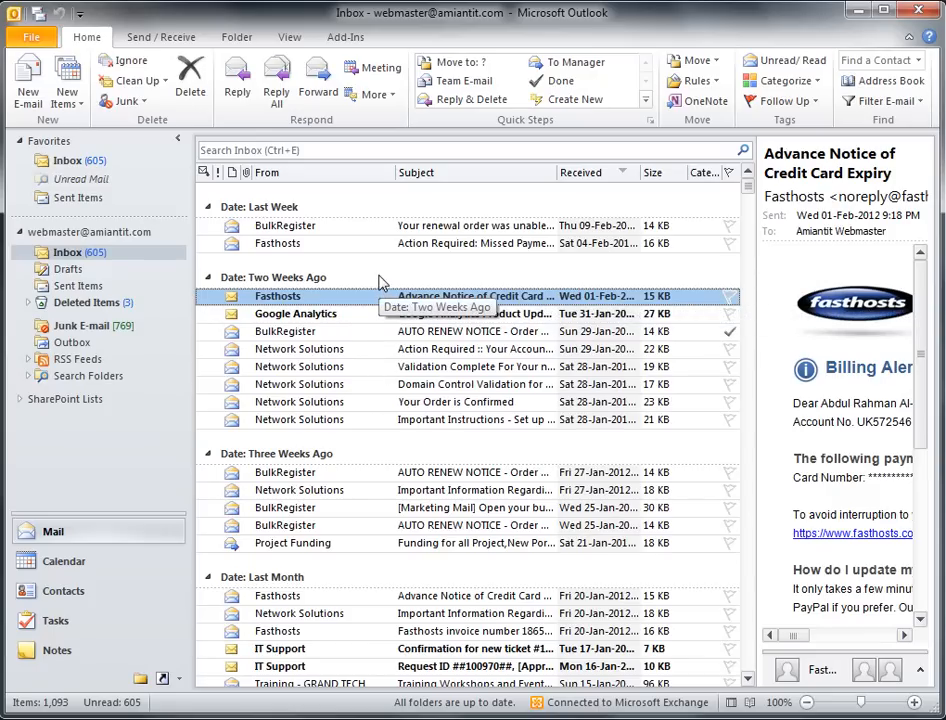
Step: Switch the ribbon to View to reach the inbox view options
click(290, 38)
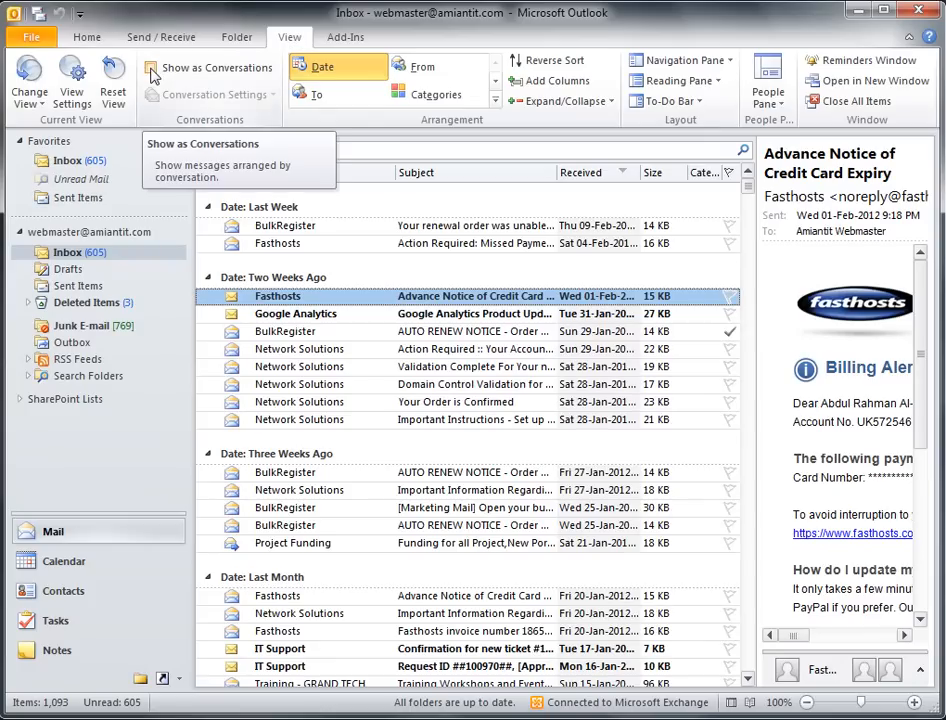
Step: Turn on Show as Conversations and apply it to all folders
click(218, 80)
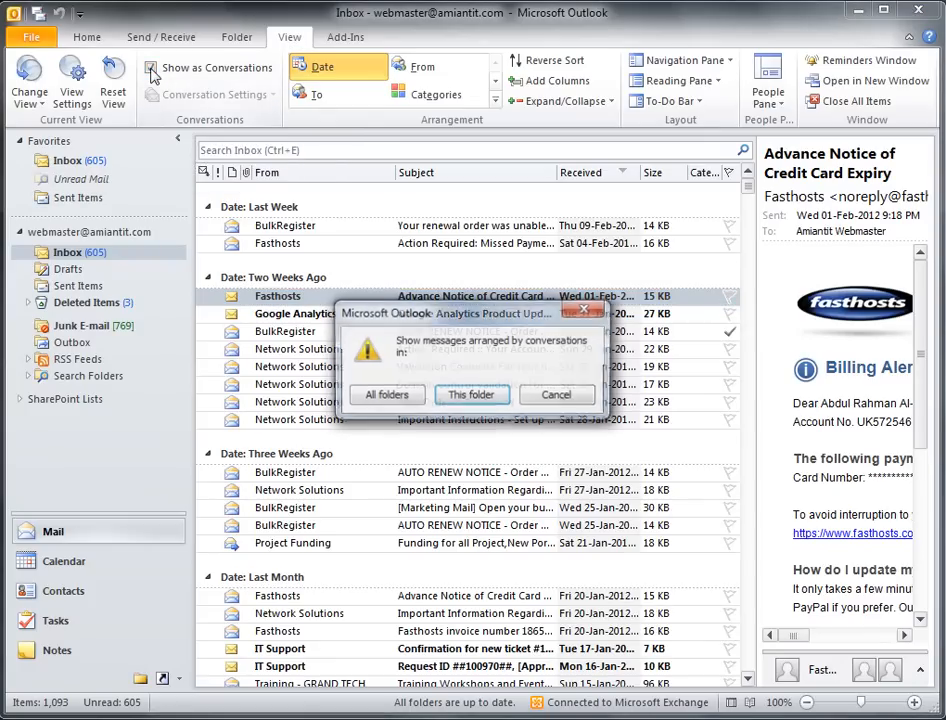
click(379, 398)
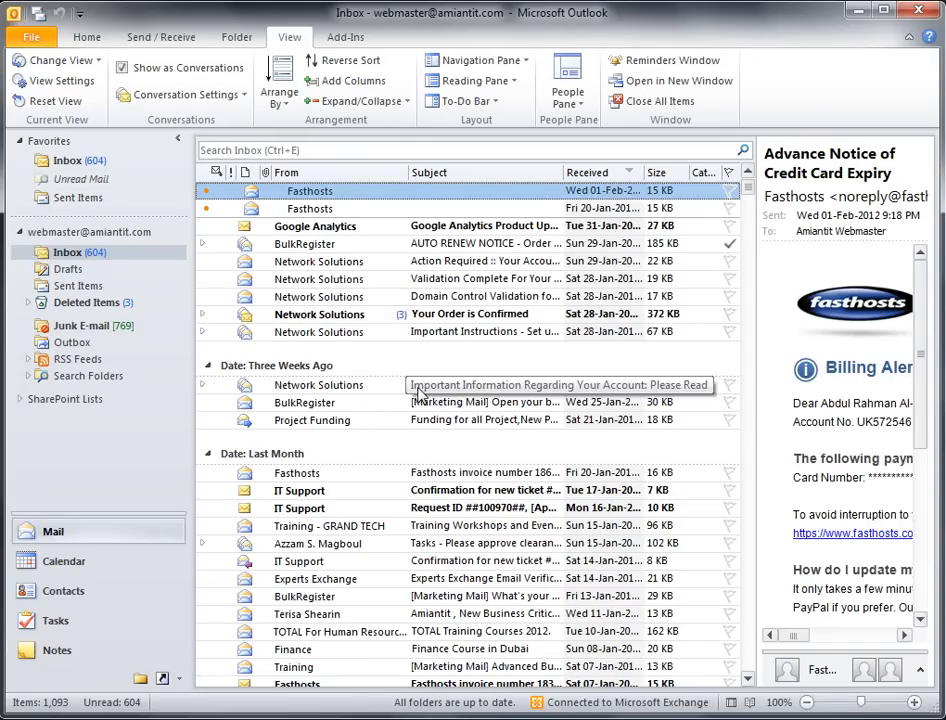
Step: Collapse the Fasthosts conversation and expand the Your Order is Confirmed conversation
scroll(470, 345, up, 3)
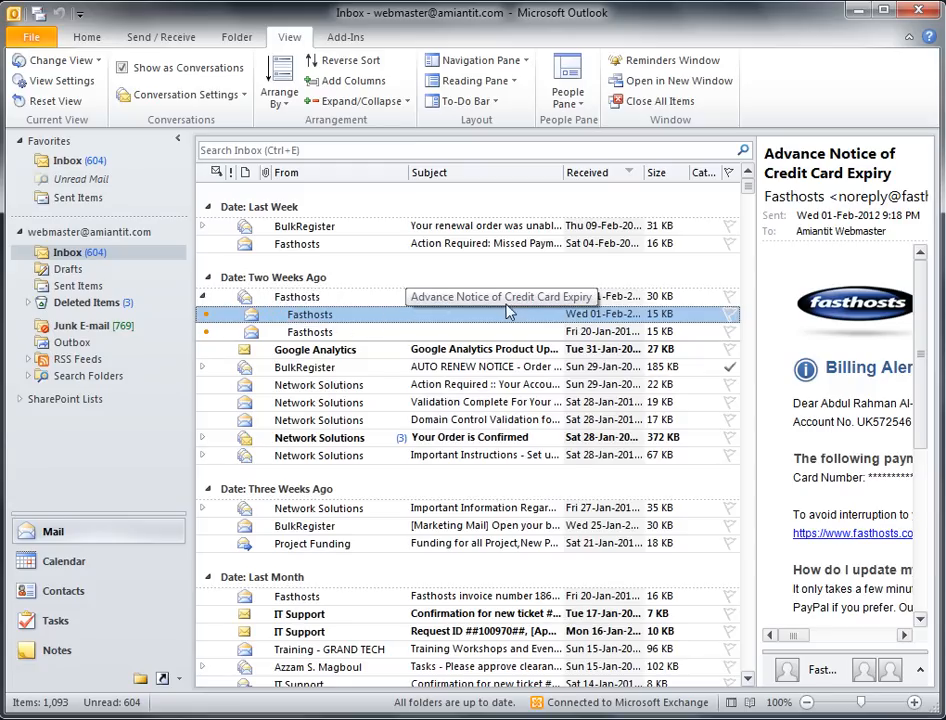
click(202, 298)
click(203, 393)
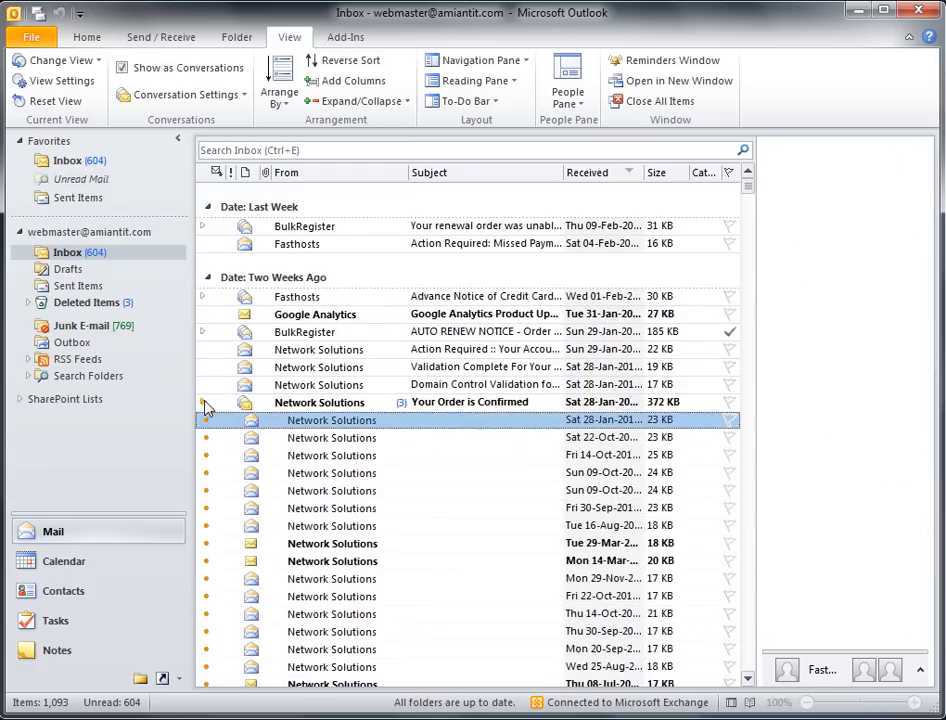
Step: Start a forward of the Google Analytics Product Update message
scroll(281, 449, down, 5)
scroll(370, 402, up, 3)
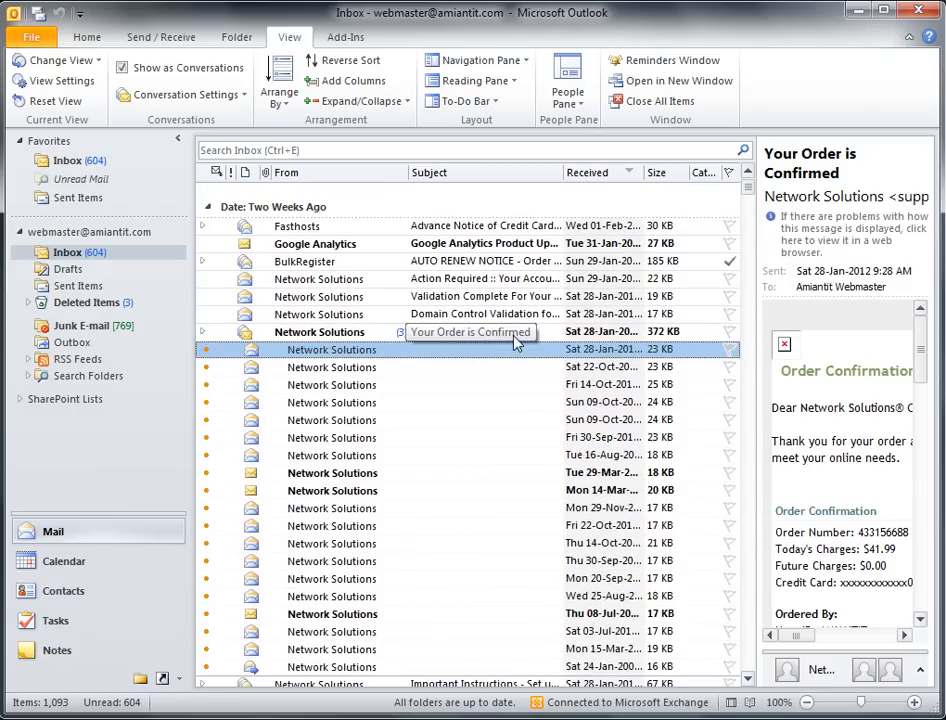
scroll(302, 590, down, 1)
scroll(302, 590, up, 1)
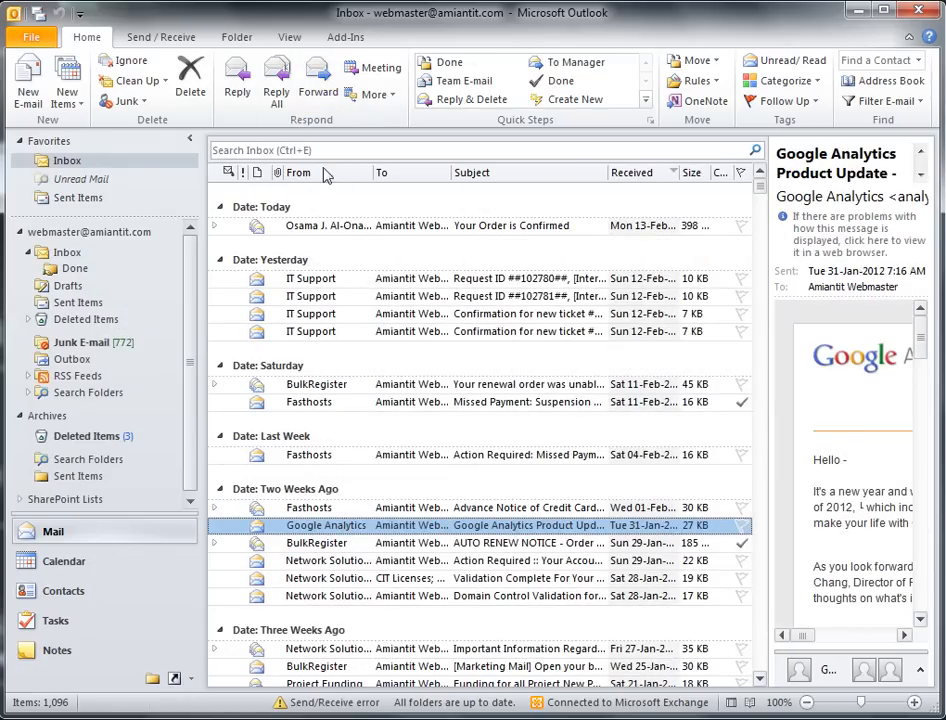
click(318, 80)
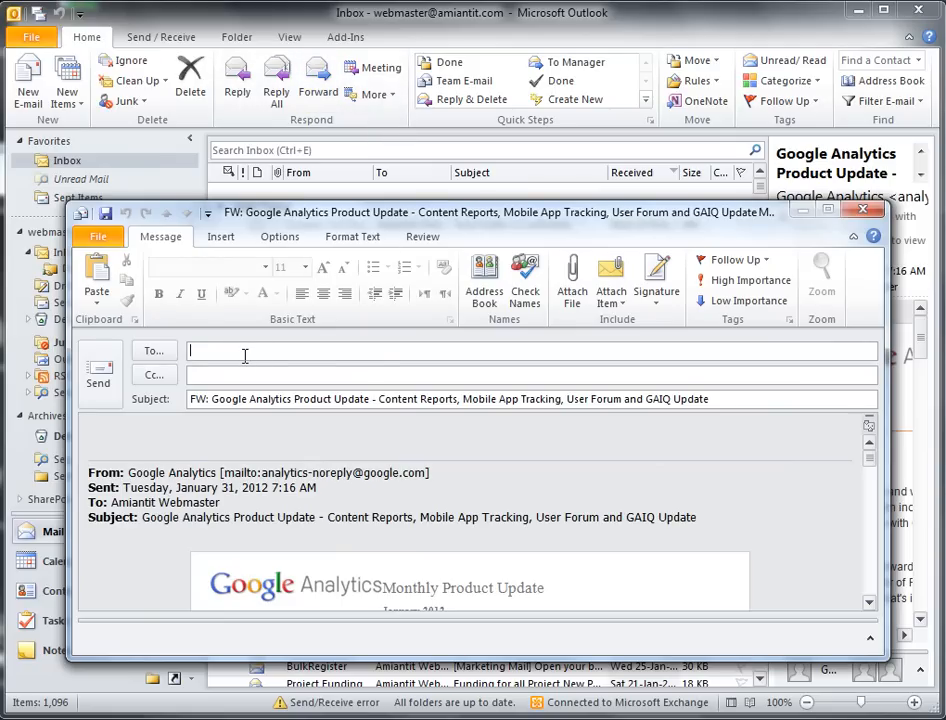
Step: Send the forward to the autocompleted colleague with an FYI note, then expand its conversation
text(am)
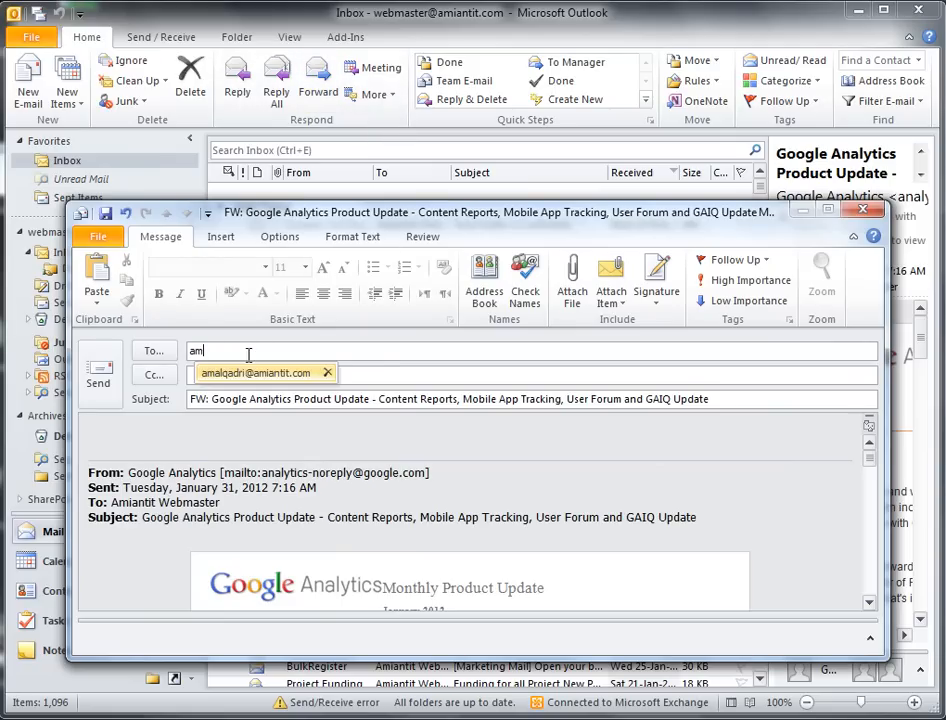
key(Return)
click(228, 432)
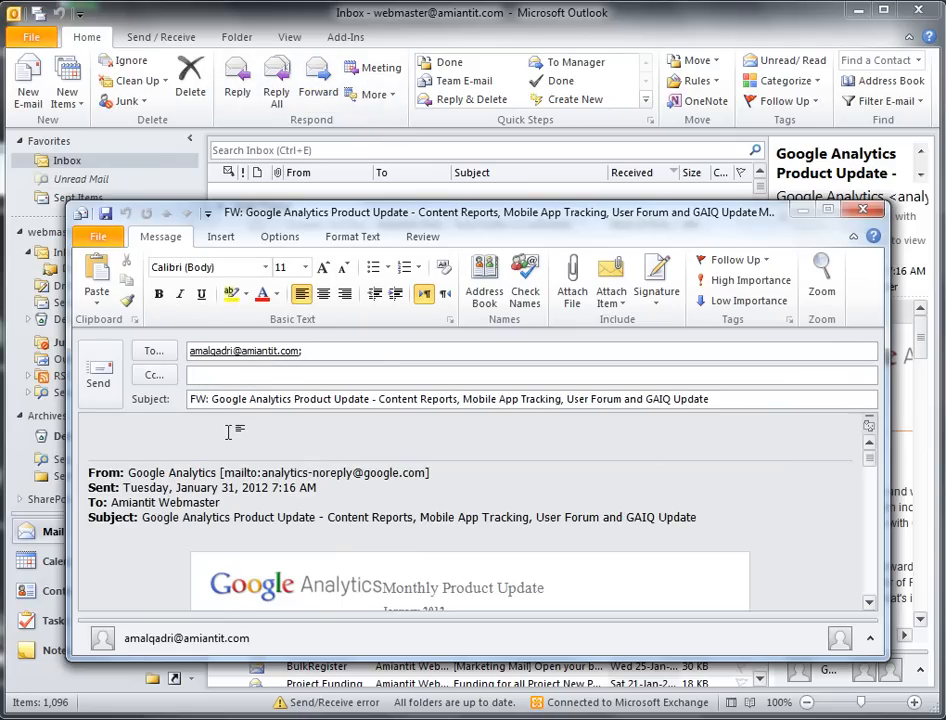
text(FYI)
click(92, 378)
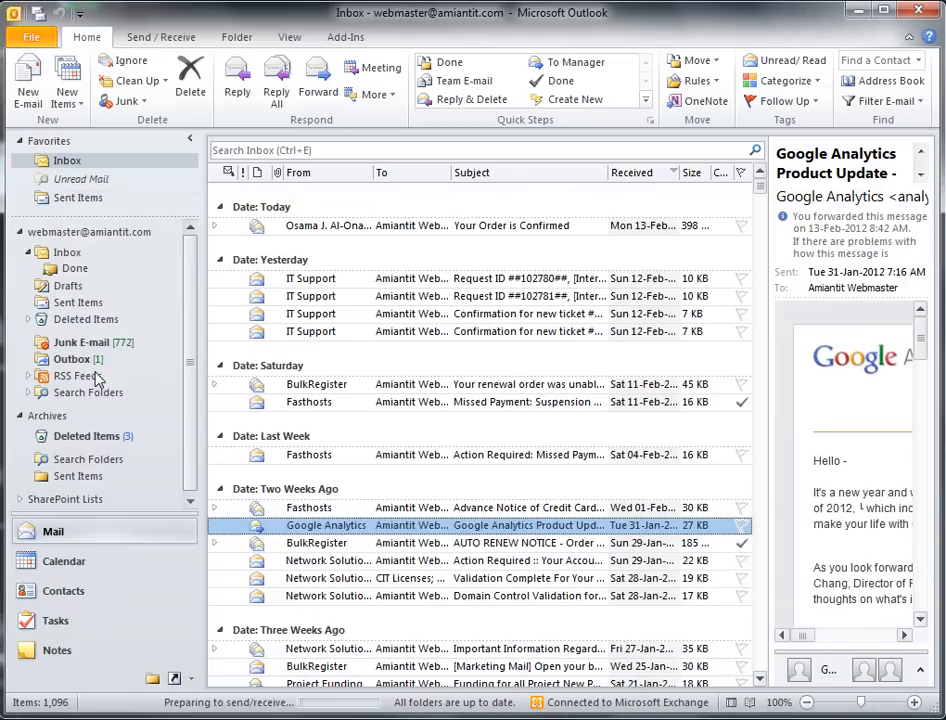
click(214, 527)
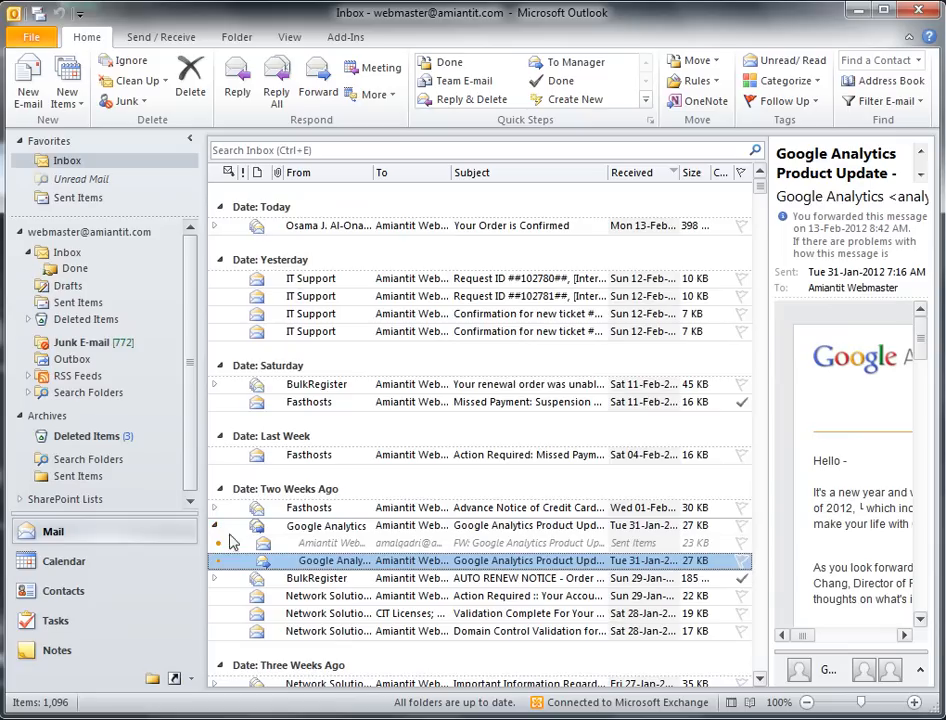
Step: Compare the sent FW copy with the original Google Analytics message, then select the RE reply
click(312, 545)
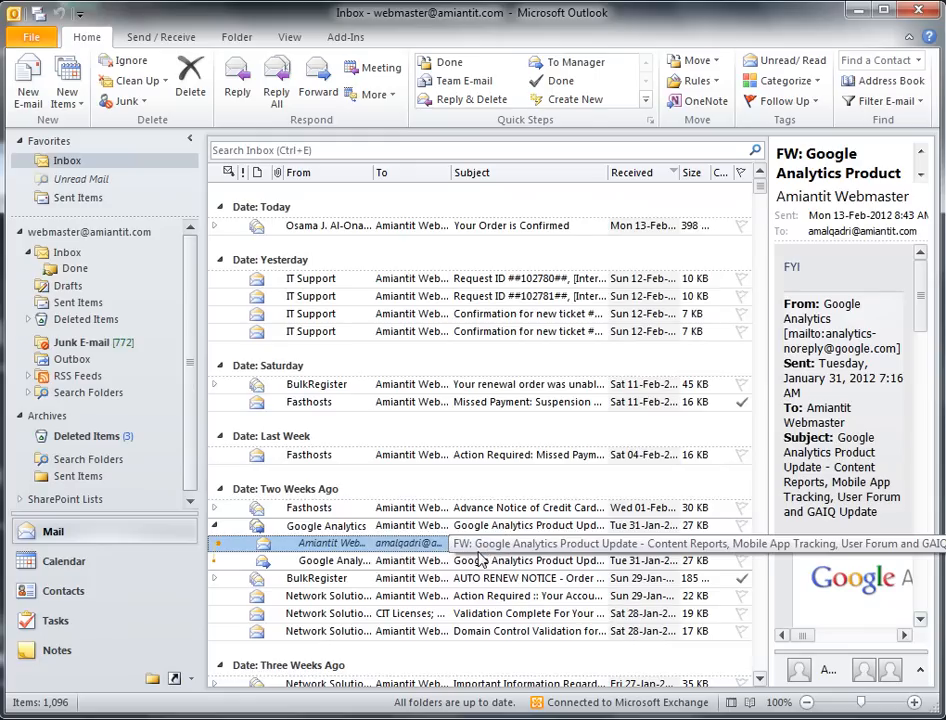
click(330, 563)
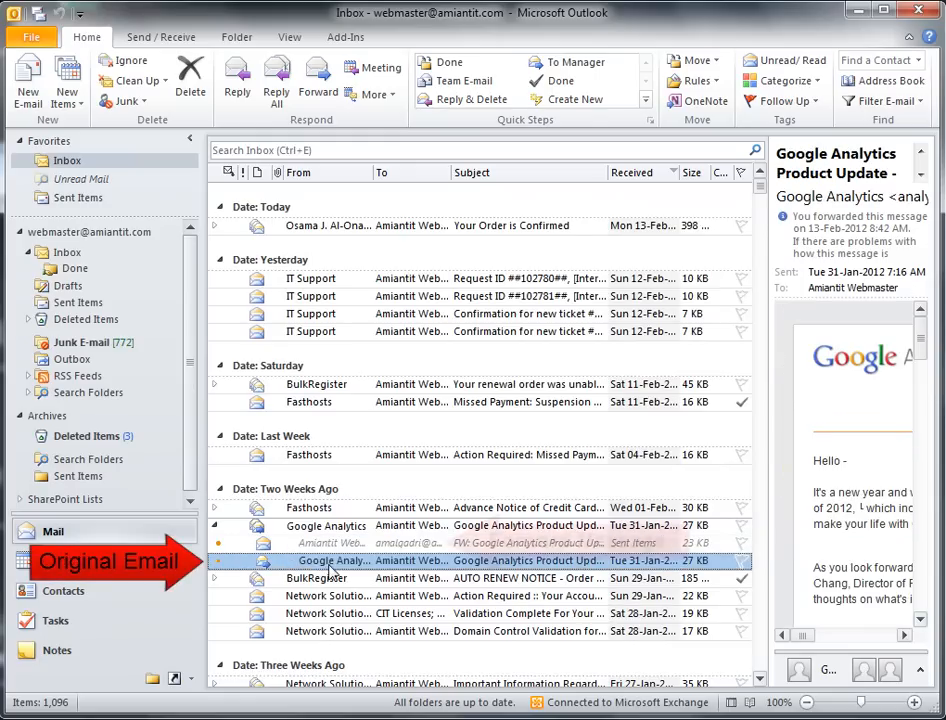
click(299, 546)
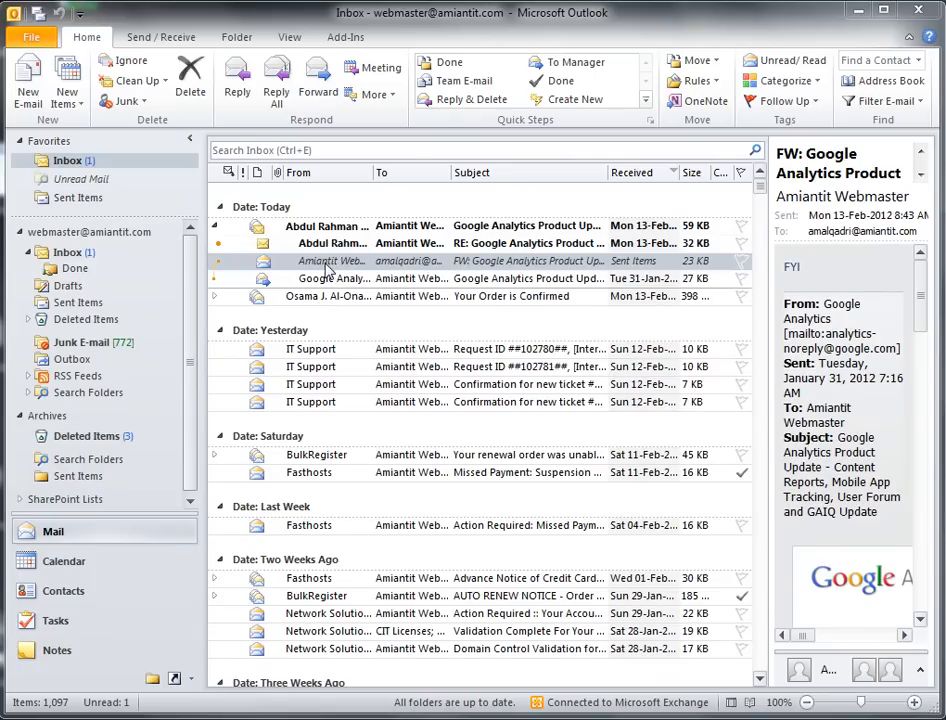
key(Up)
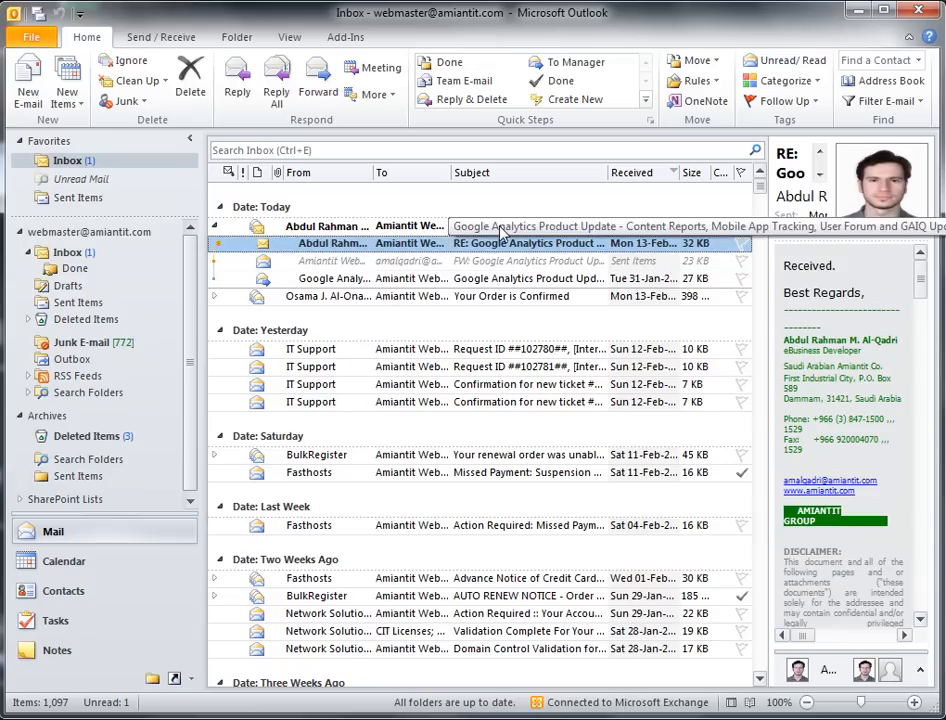
Step: Browse the conversation's reply, FW copy and original update, then select the whole Google Analytics conversation
click(456, 224)
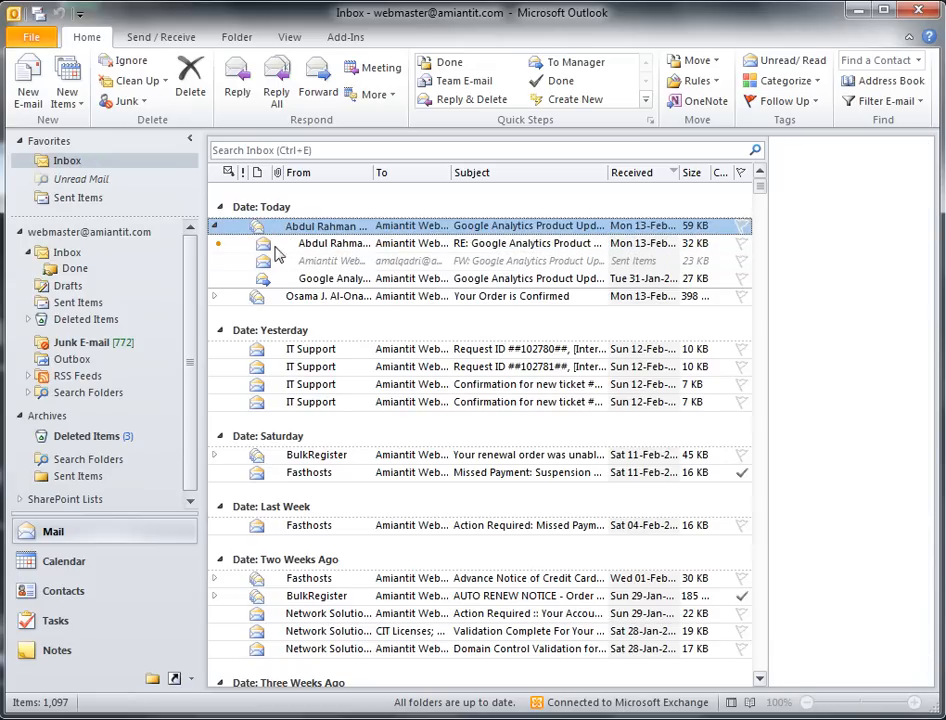
click(335, 279)
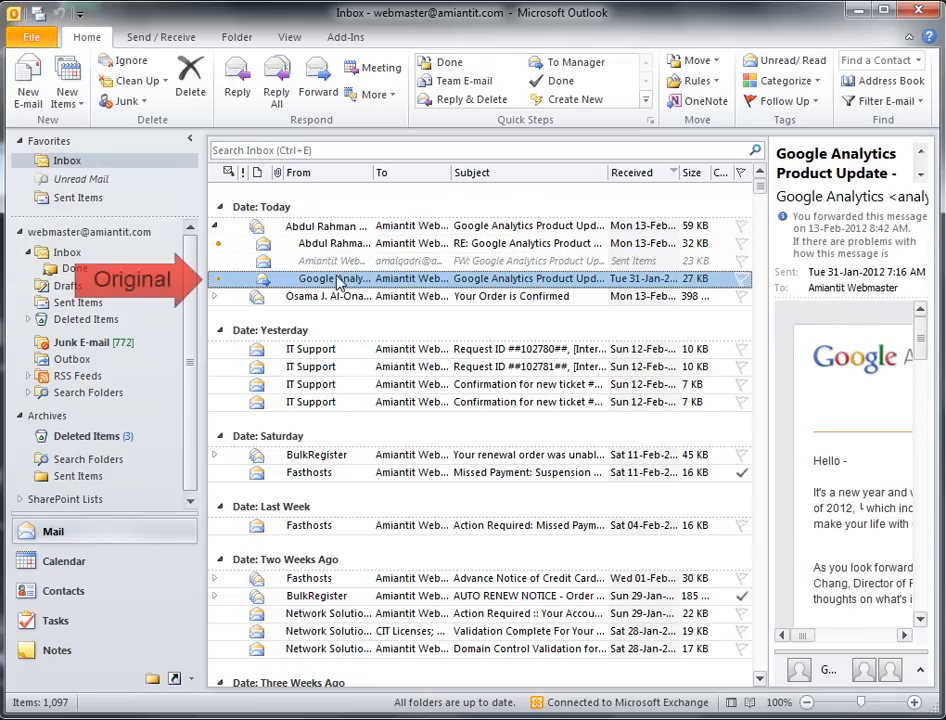
click(338, 262)
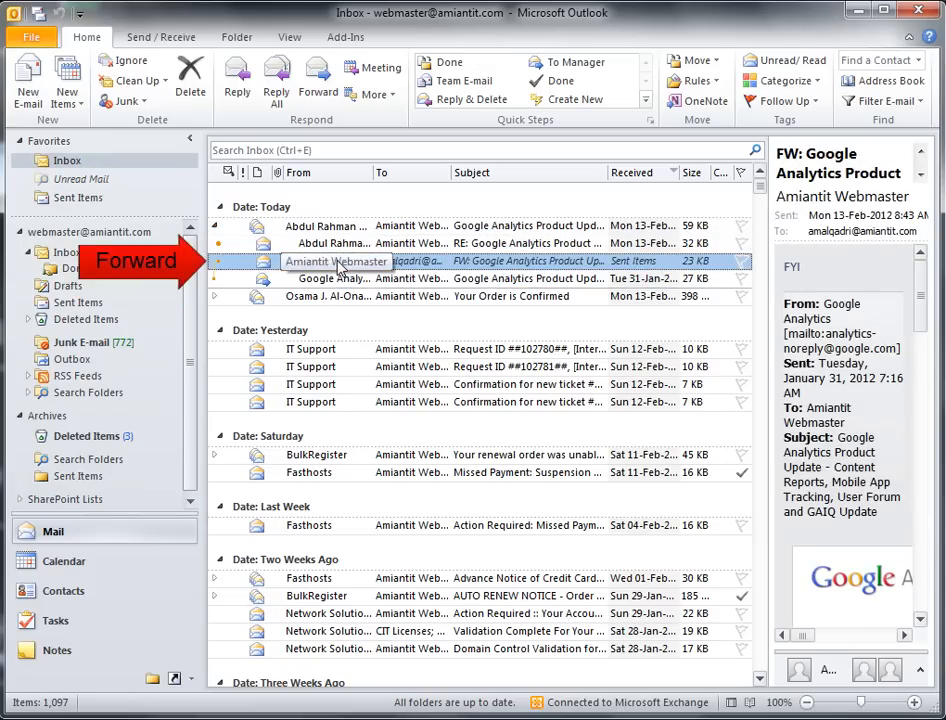
click(345, 244)
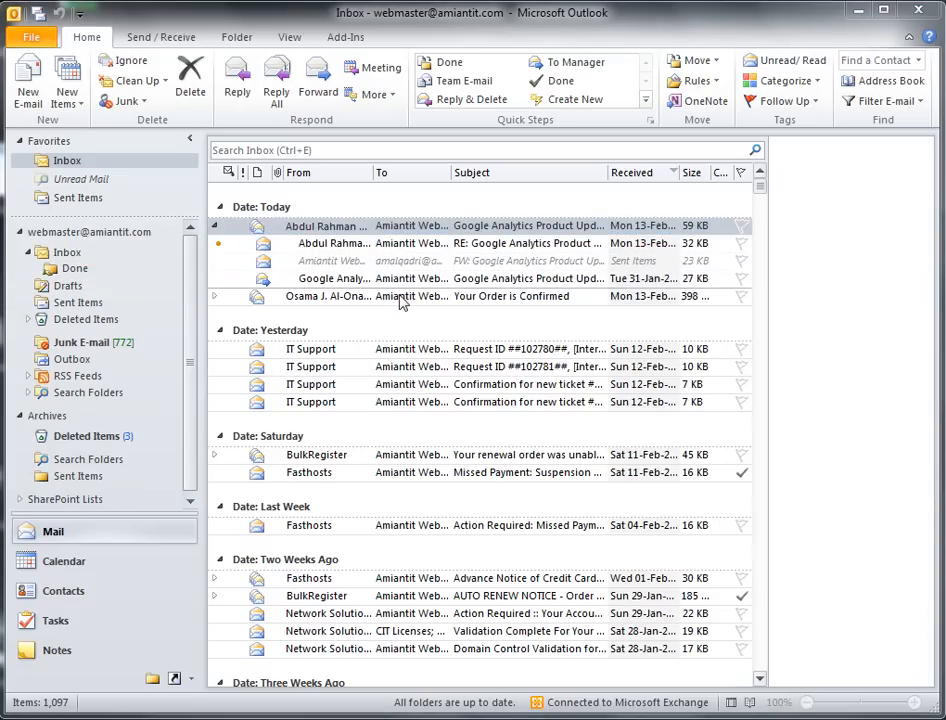
click(323, 280)
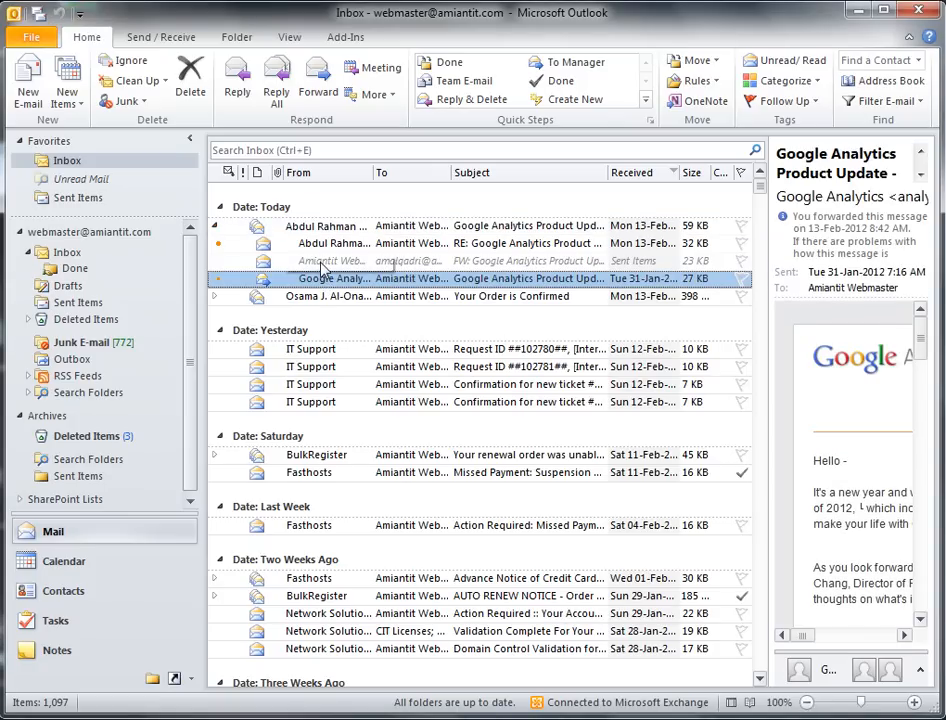
click(322, 262)
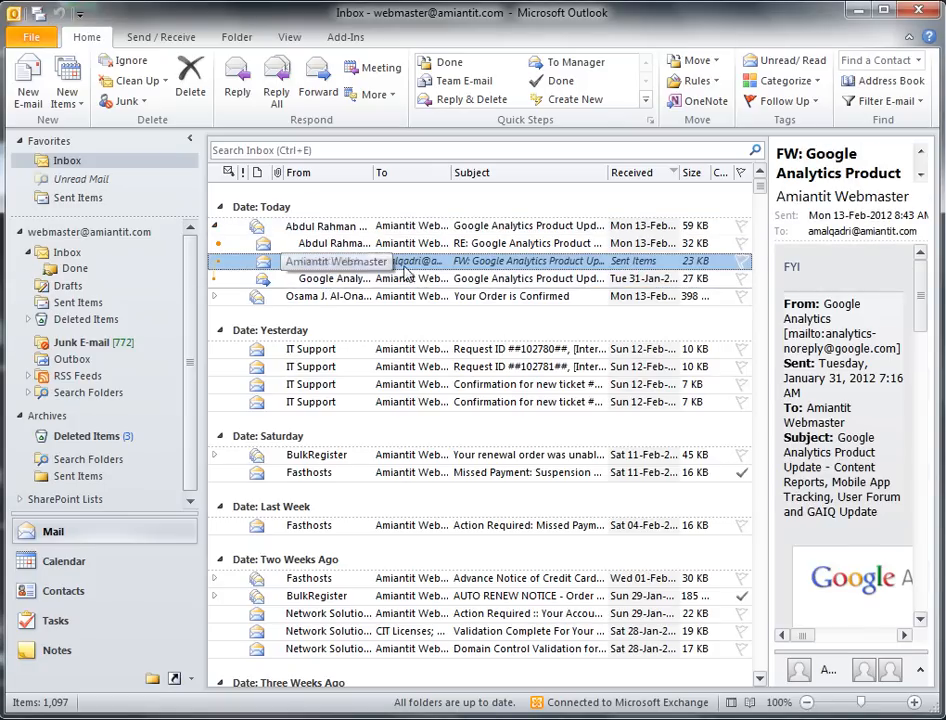
click(319, 276)
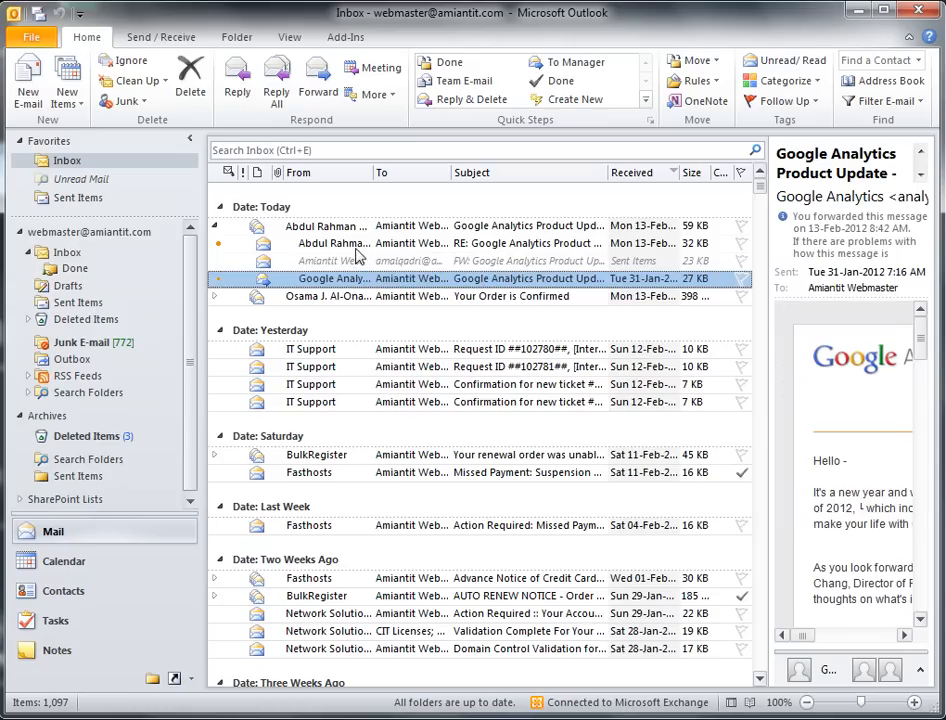
click(643, 264)
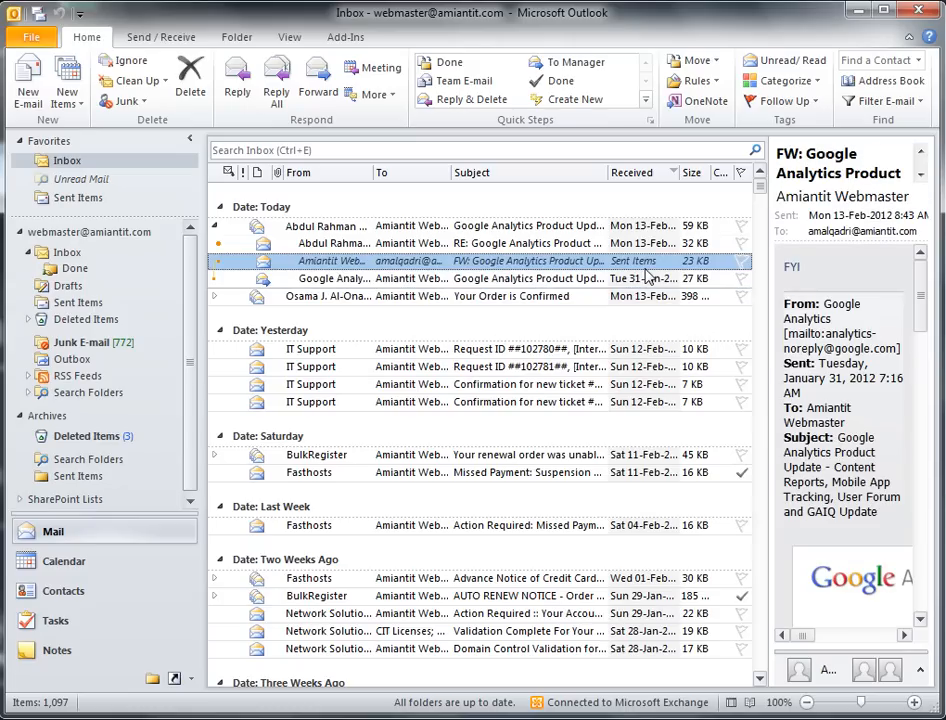
click(687, 244)
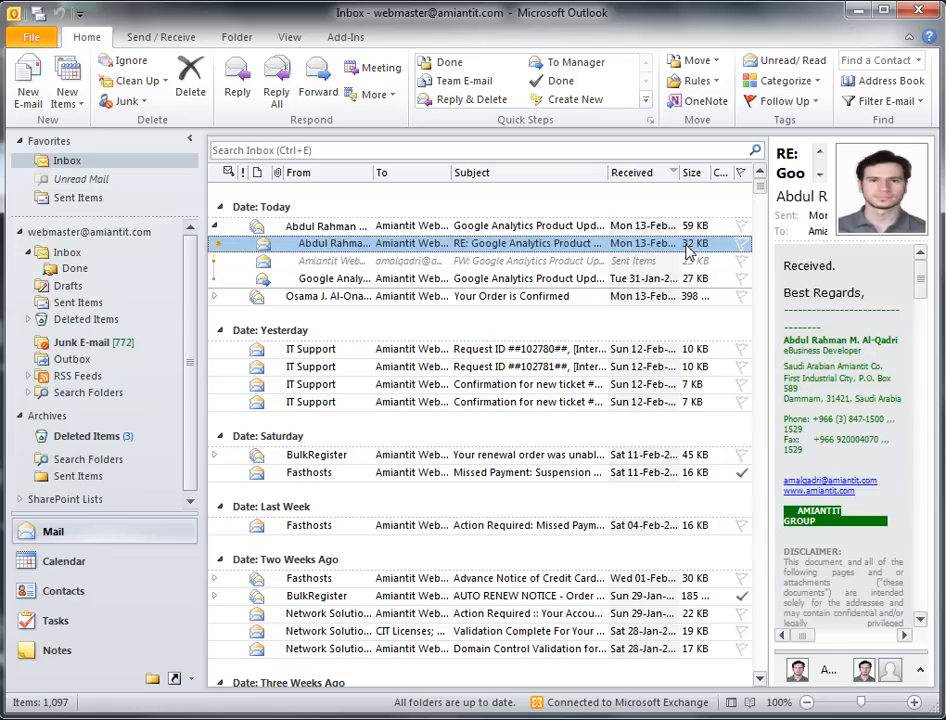
click(296, 228)
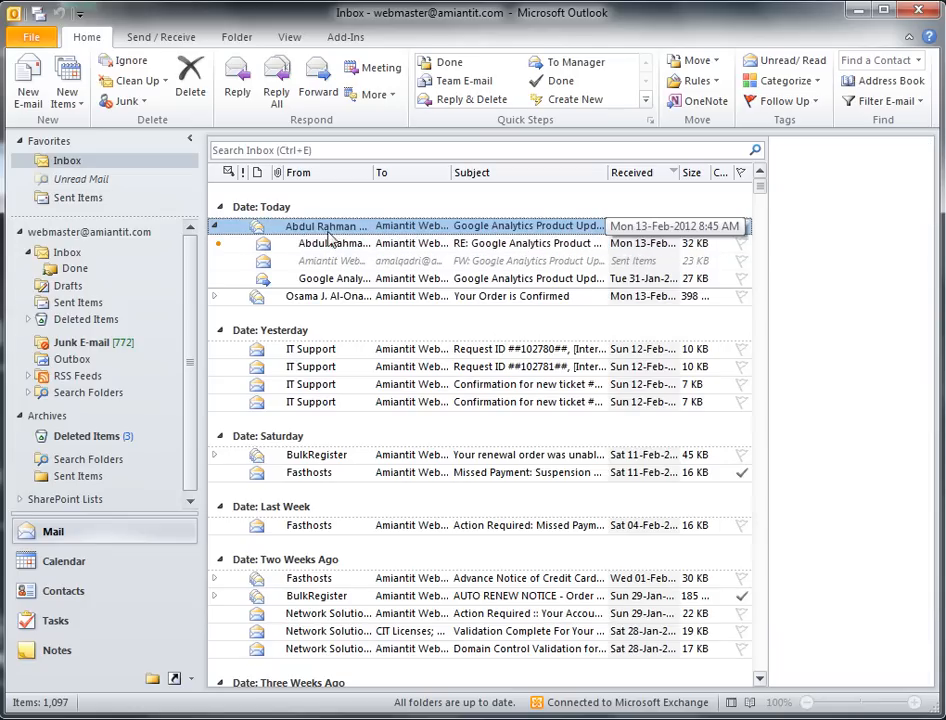
Step: Collapse the Google Analytics Product Update conversation to its single top row
click(215, 228)
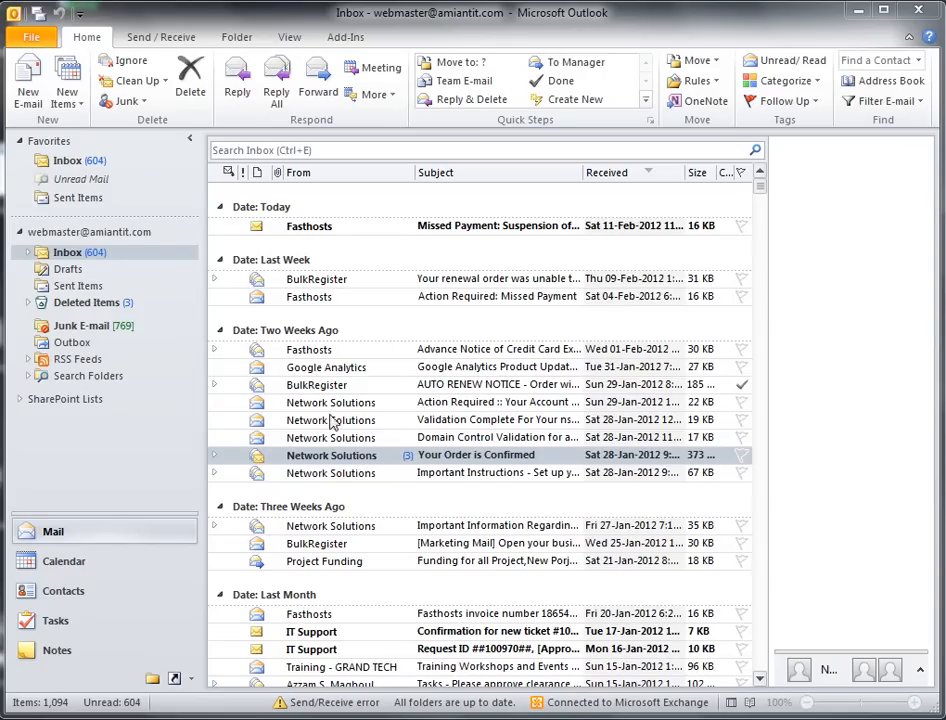
Step: Expand the Inbox to show subfolders From IT Support through Project 3, then preview the Fasthosts Missed Payment message
click(50, 258)
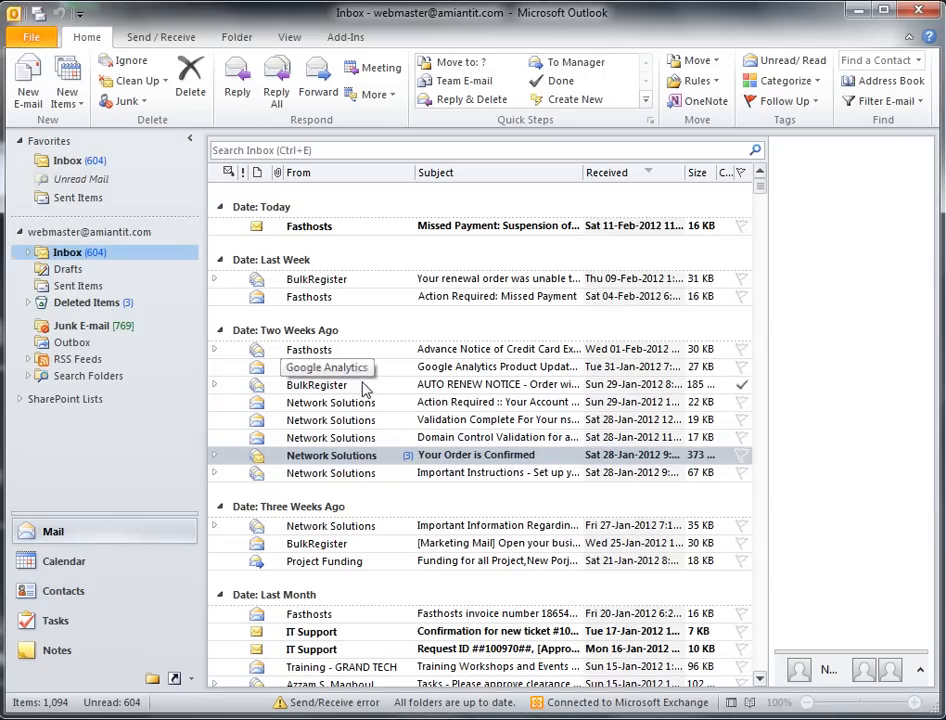
click(32, 255)
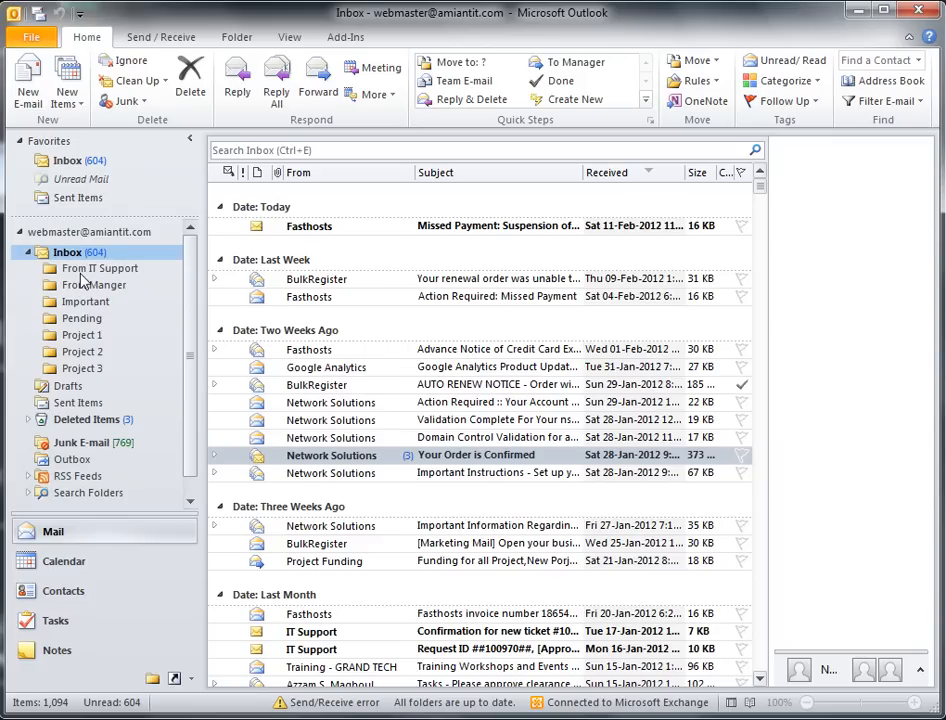
key(ctrl+shift+d)
drag(131, 357, 125, 339)
drag(133, 272, 68, 368)
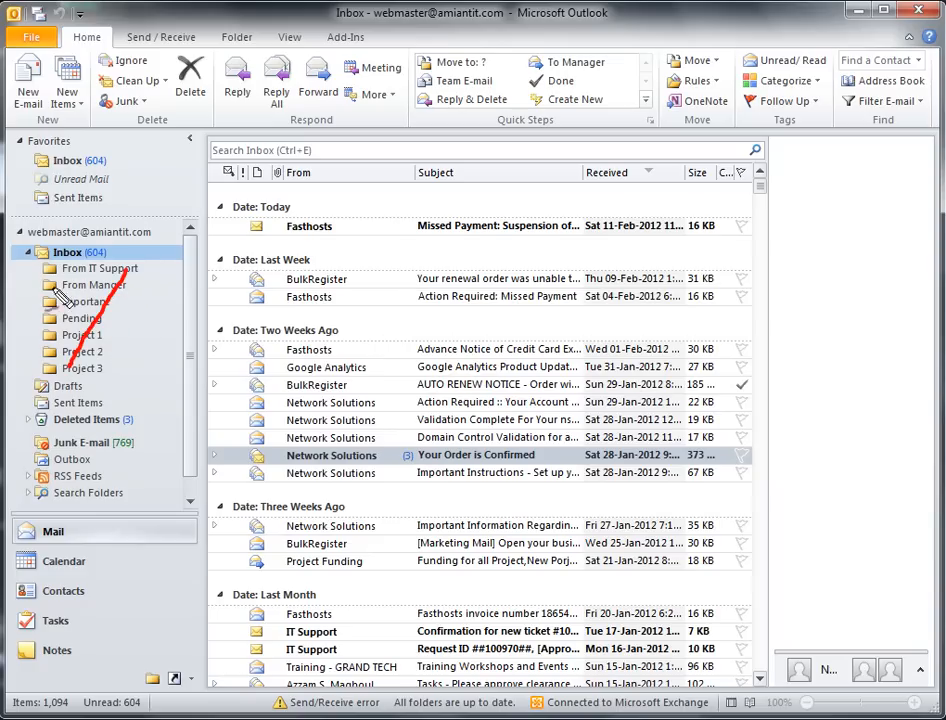
drag(50, 264, 137, 377)
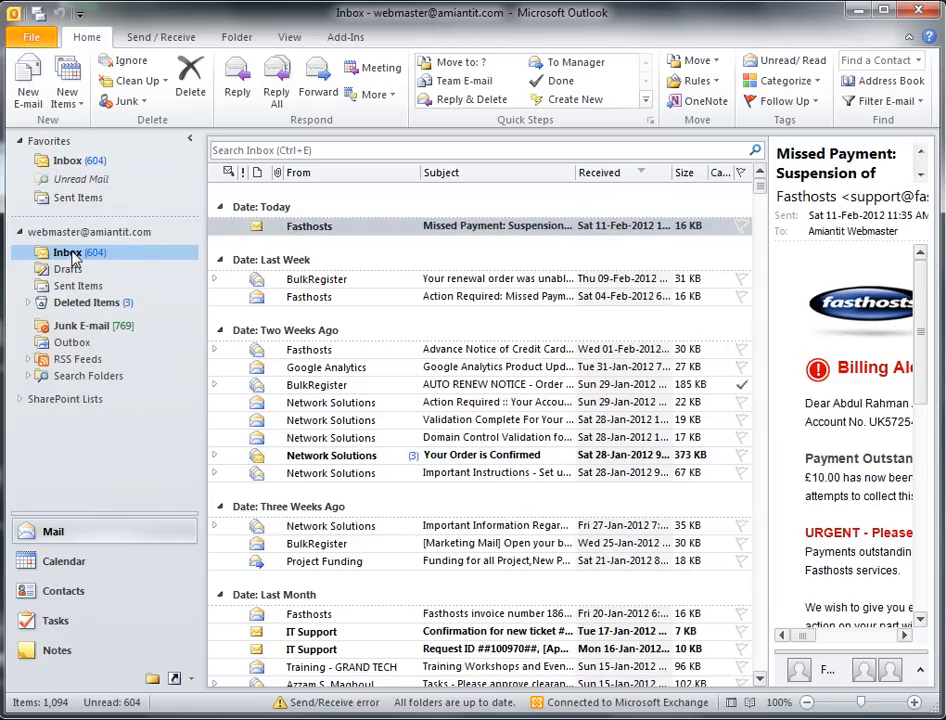
Step: Create a Mail and Post Items folder named Done inside the Inbox
right_click(72, 258)
click(108, 292)
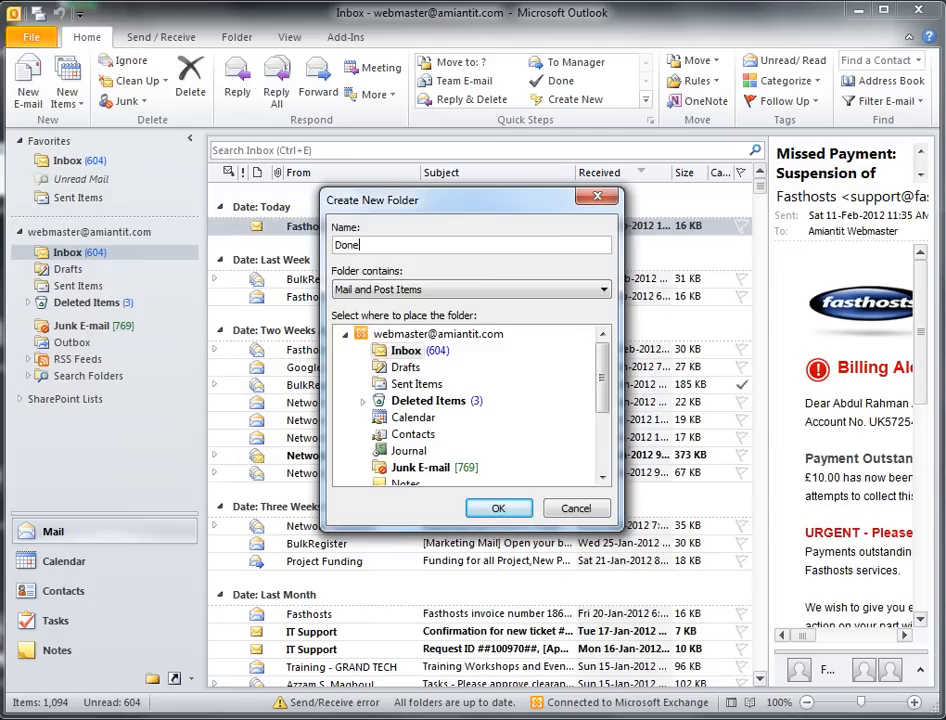
click(498, 508)
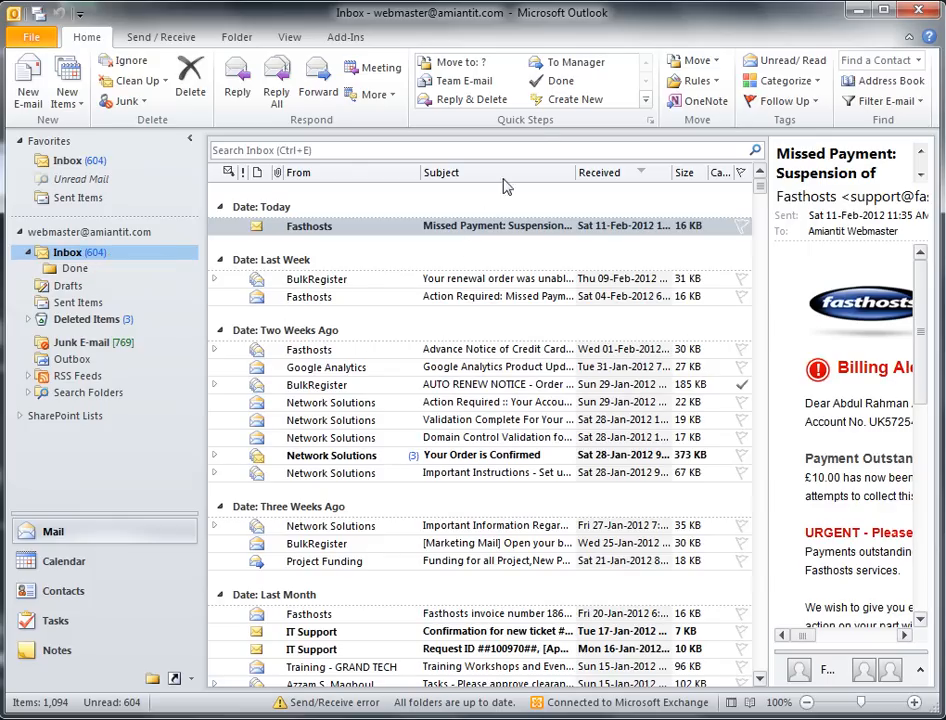
Step: Set the Done quick step's Move to folder action to the Done folder and save it
click(645, 103)
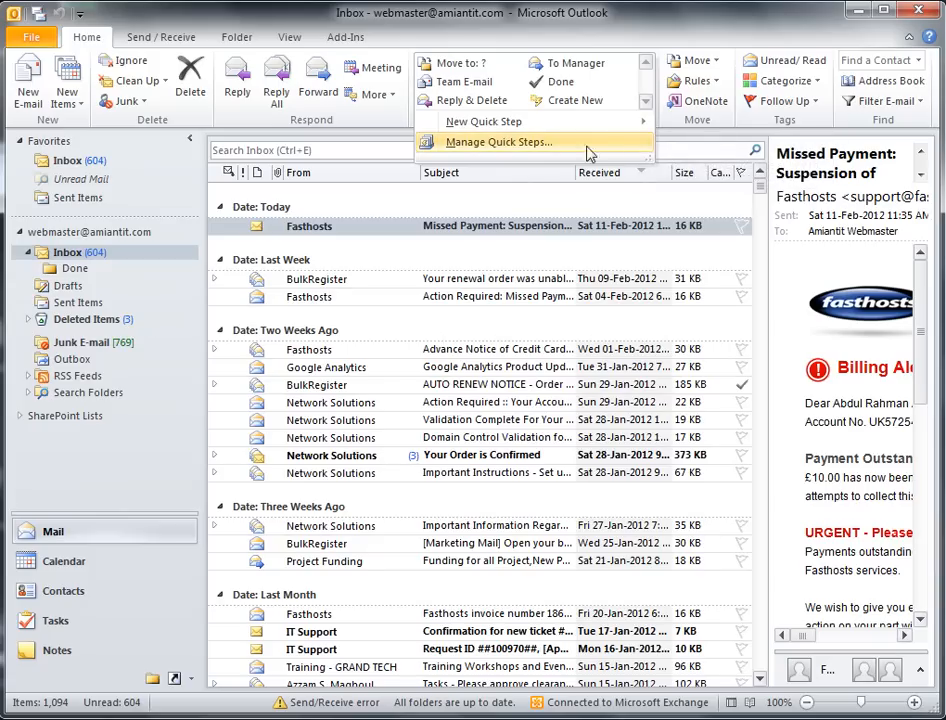
click(503, 143)
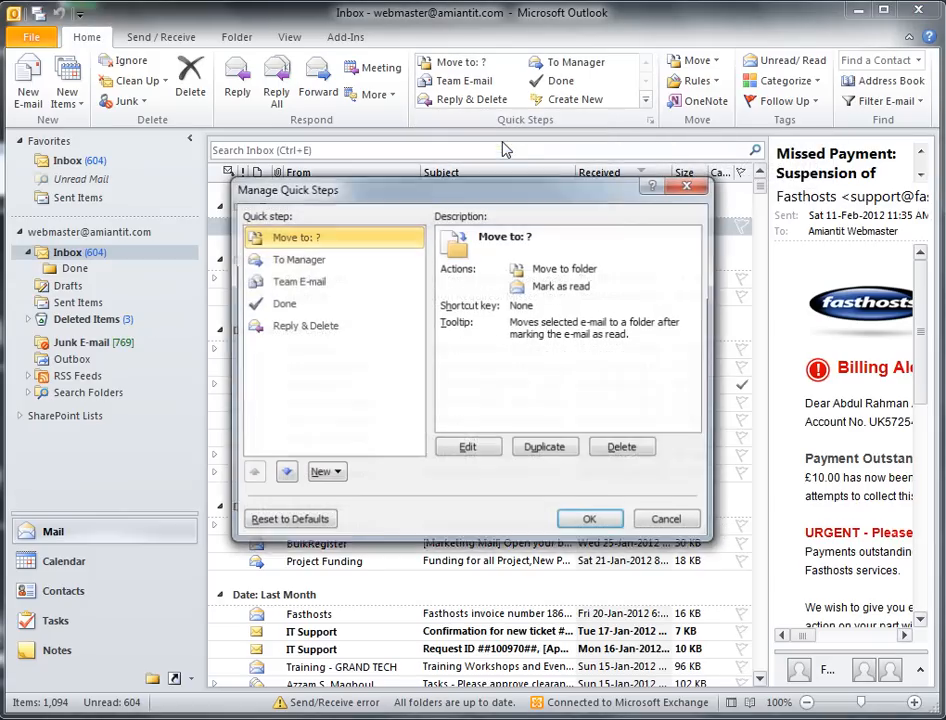
click(300, 306)
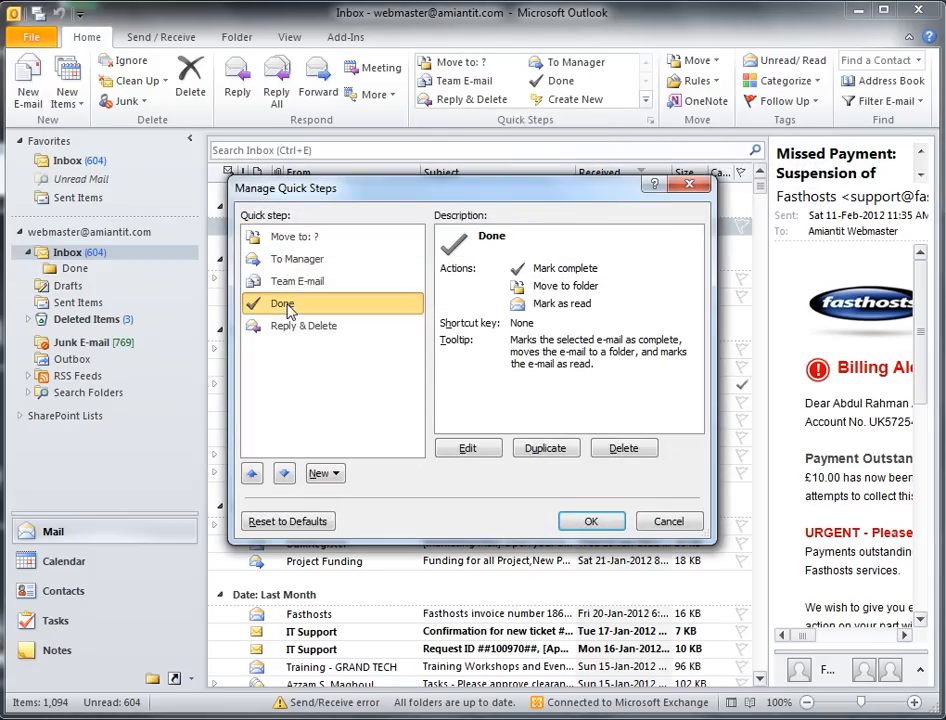
click(466, 449)
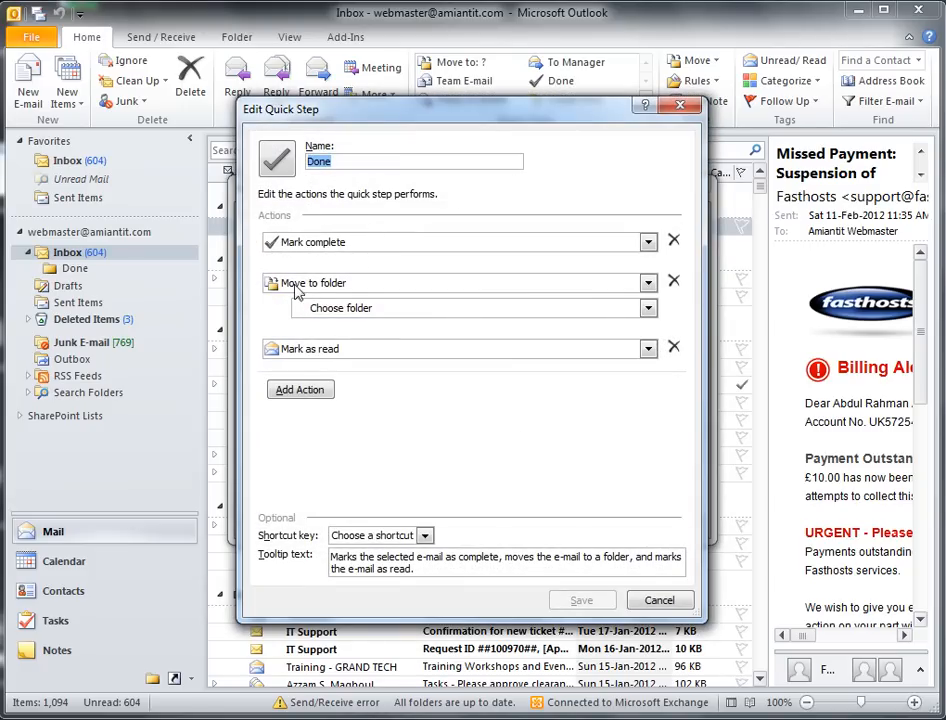
click(470, 308)
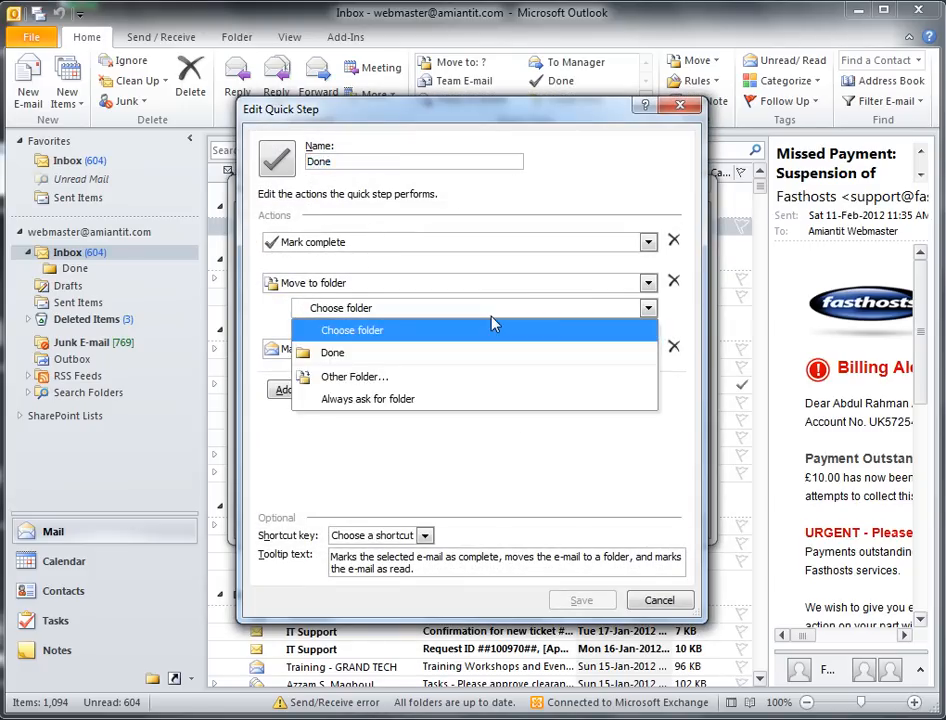
click(330, 353)
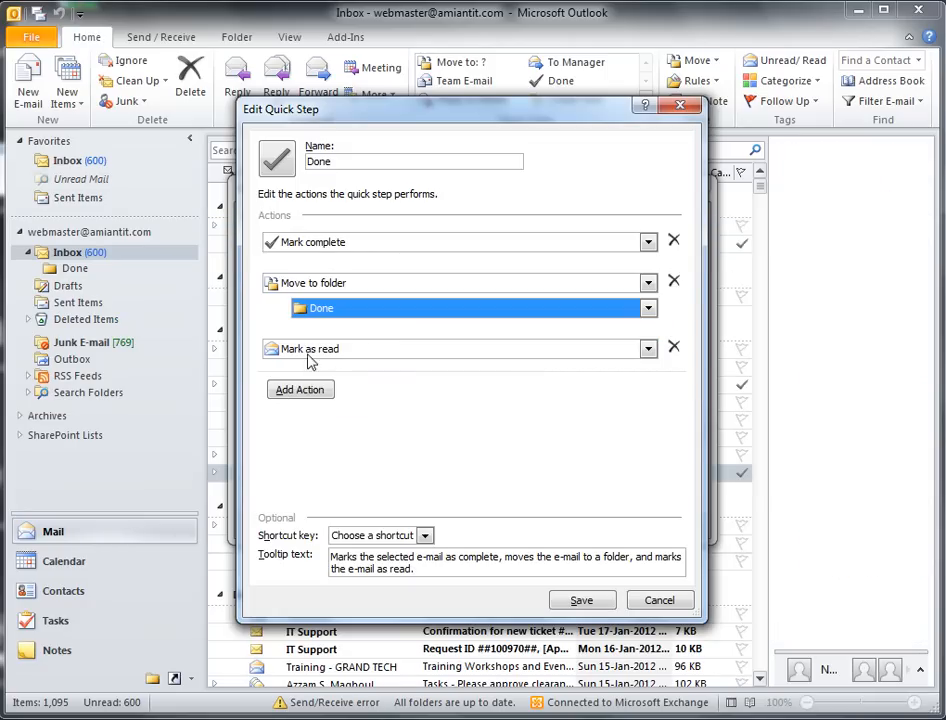
click(583, 602)
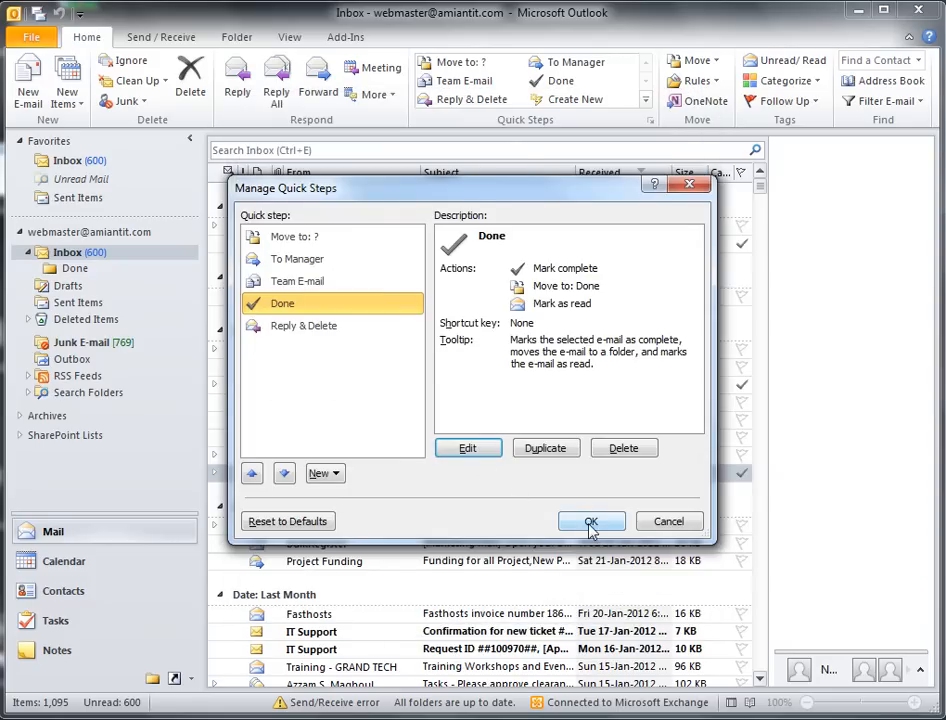
click(591, 522)
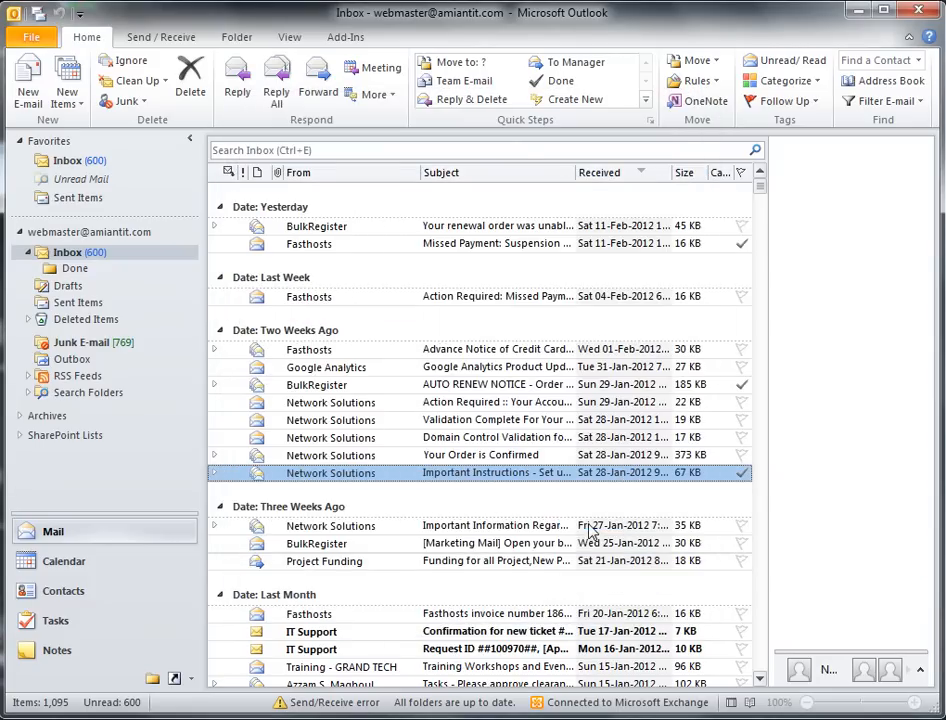
Step: Move the Network Solutions conversation to Done via the quick step, verify 4 items, return to Inbox
click(215, 475)
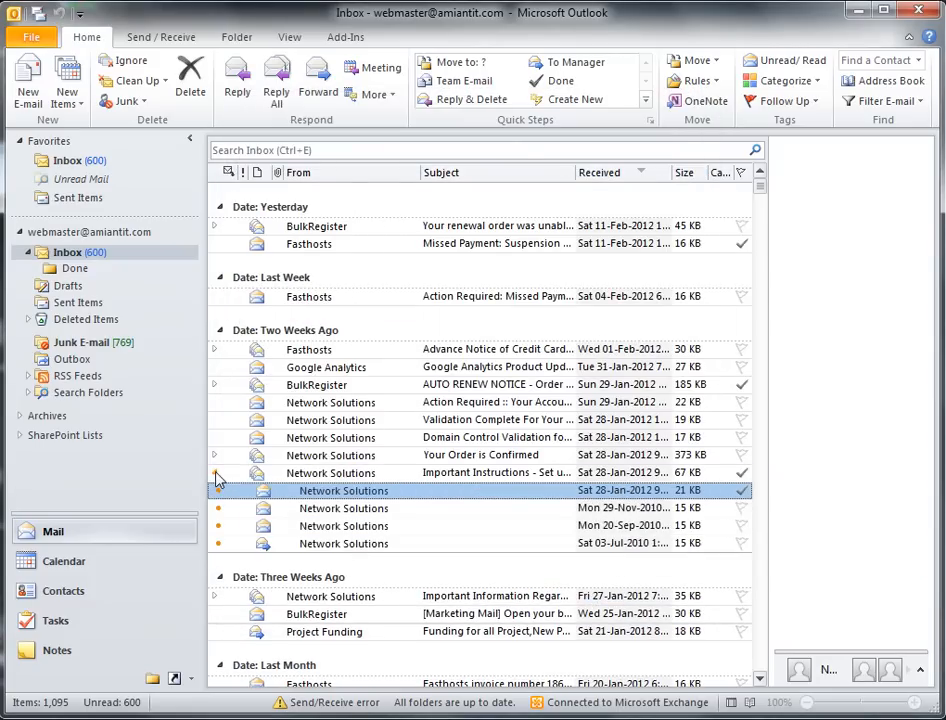
click(306, 476)
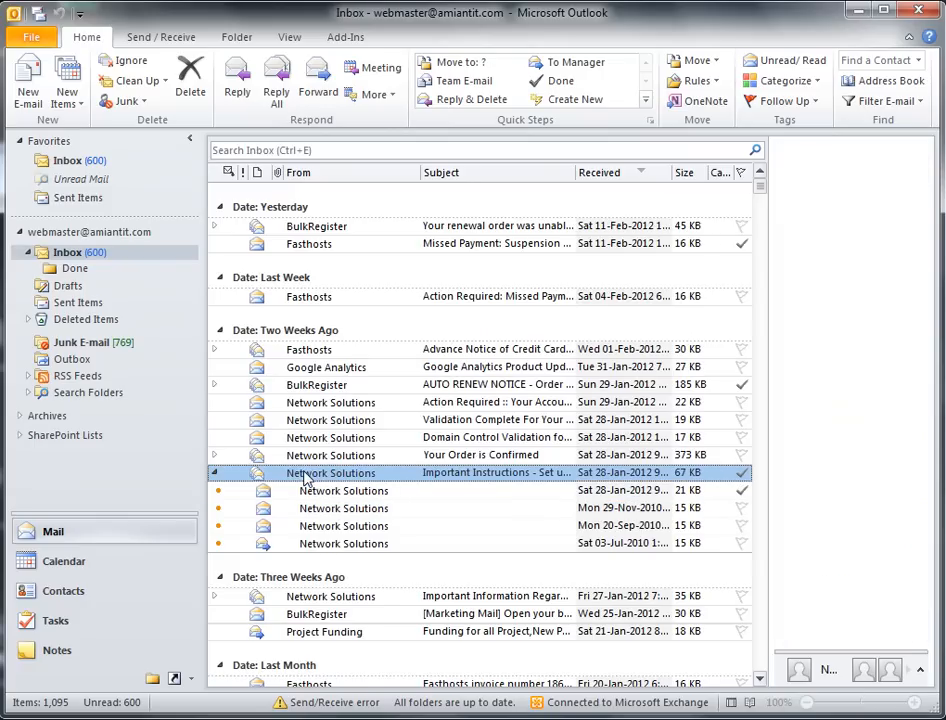
click(561, 81)
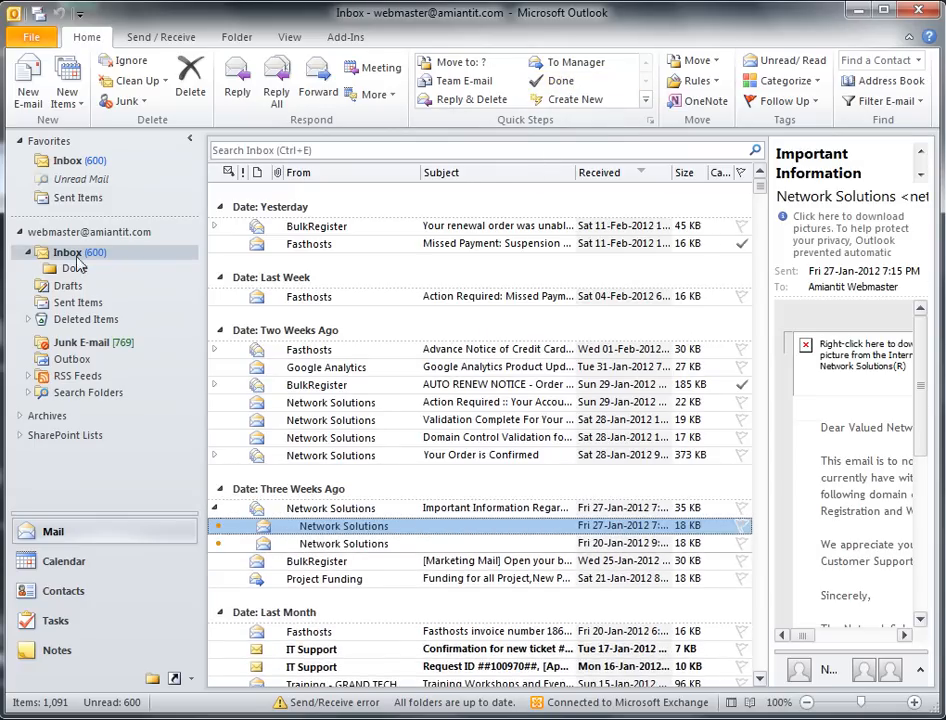
click(74, 269)
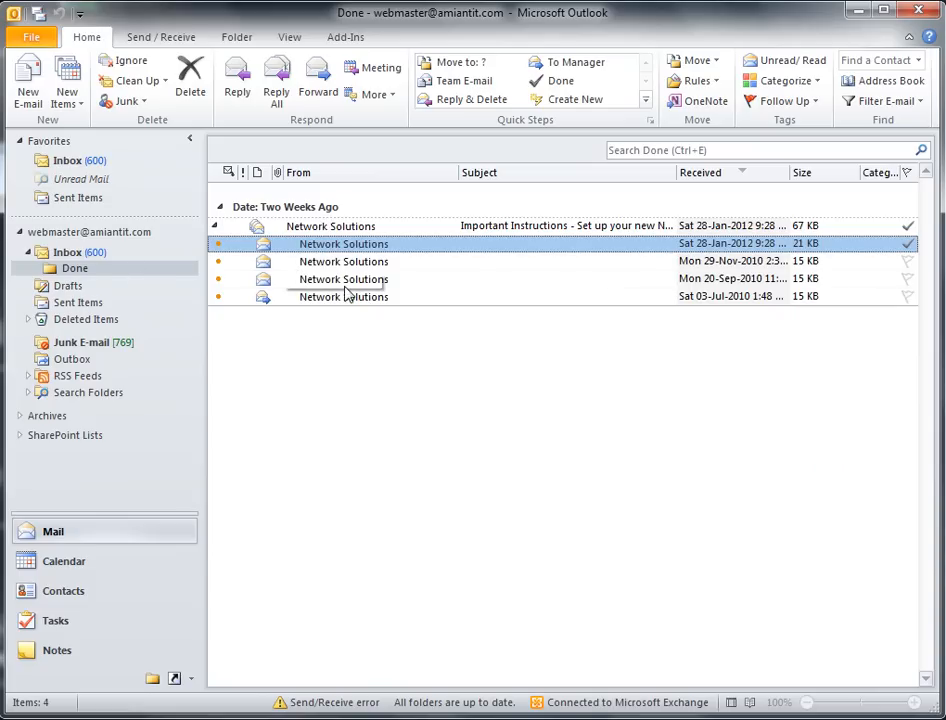
click(70, 253)
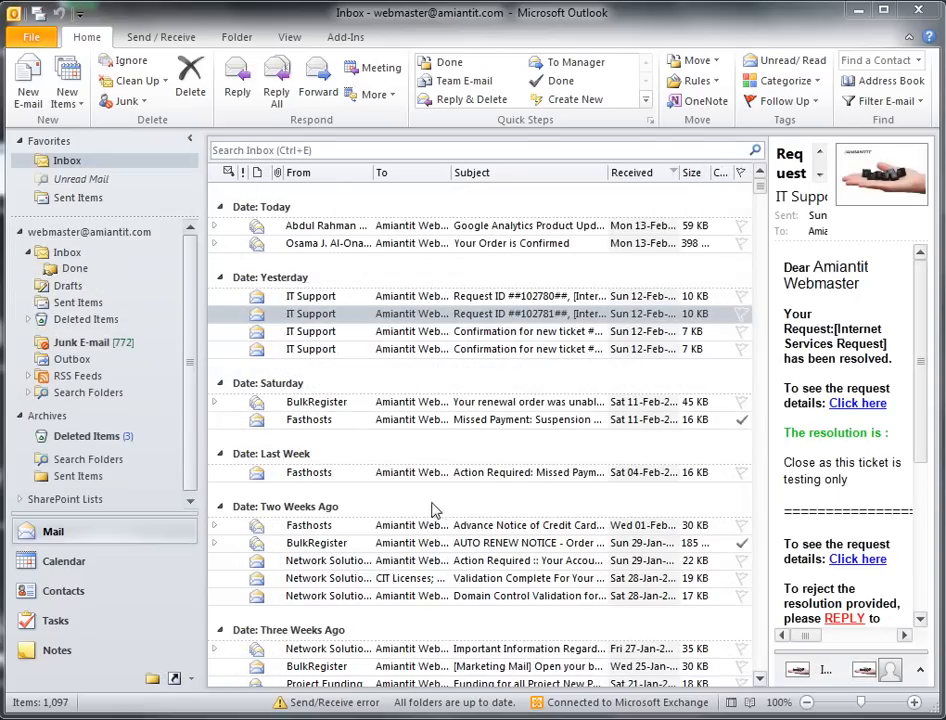
Step: Activate the Search Inbox box so the Search Tools appear, scoped to the current folder
right_click(345, 318)
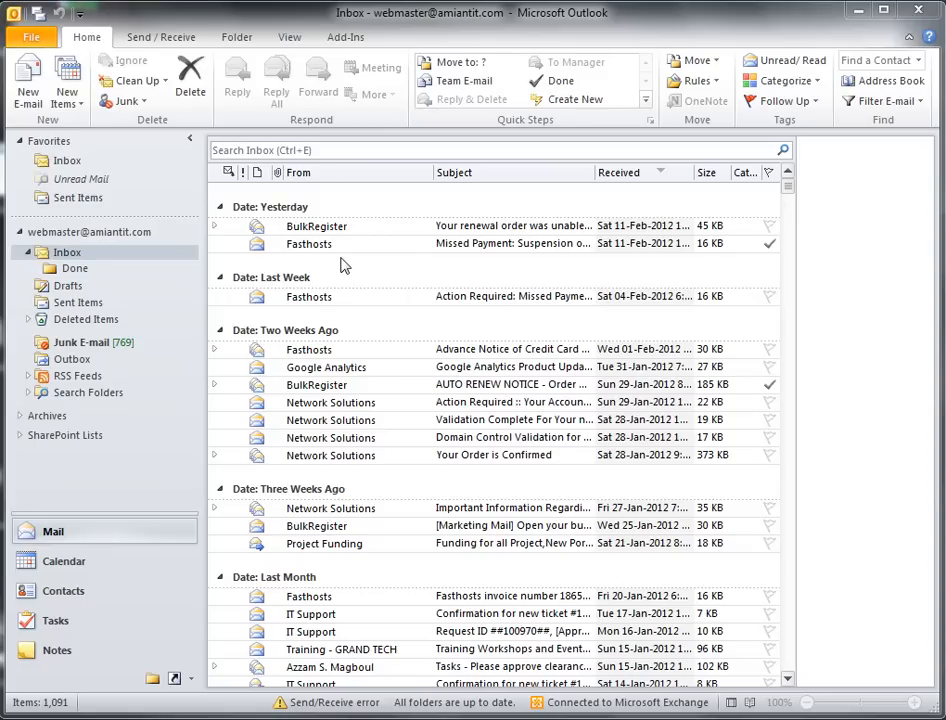
click(330, 150)
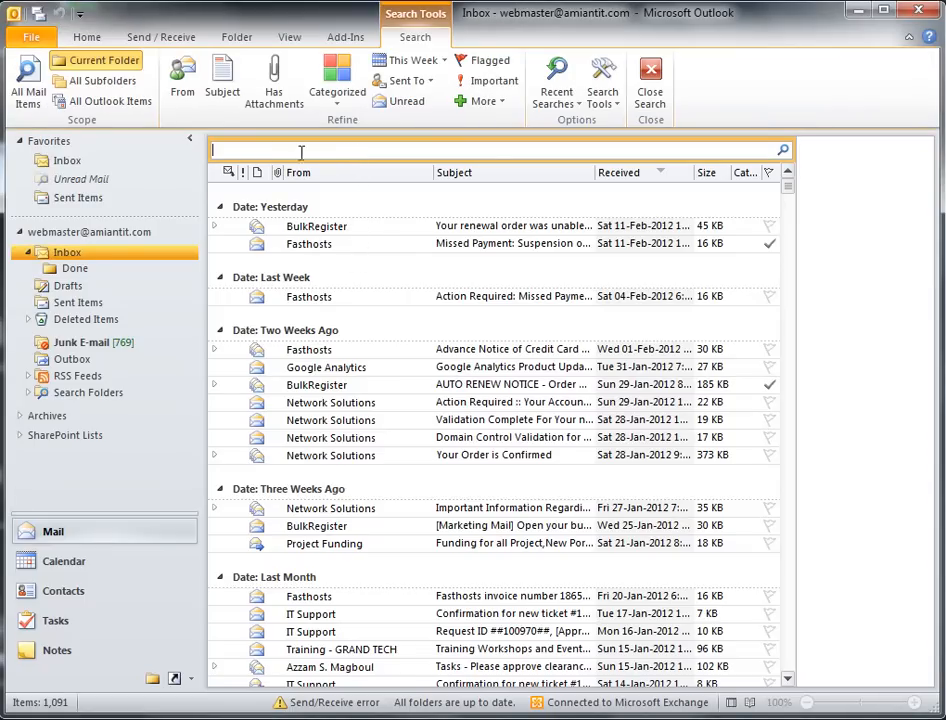
Step: Add From, To, Subject, Body and Received criteria to the Inbox search through the More list
click(502, 104)
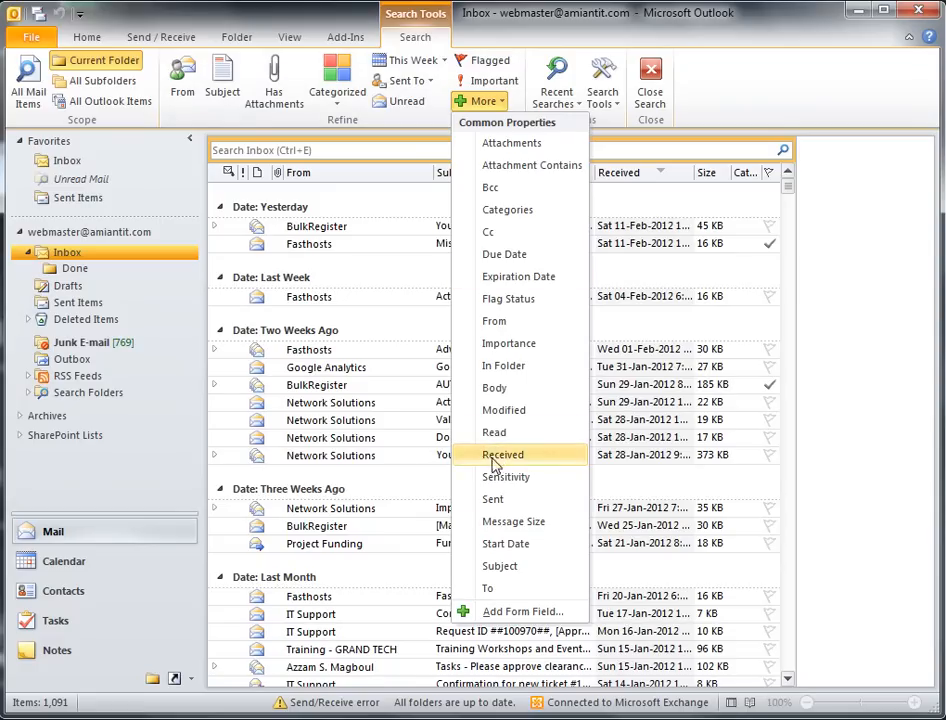
click(524, 322)
click(502, 106)
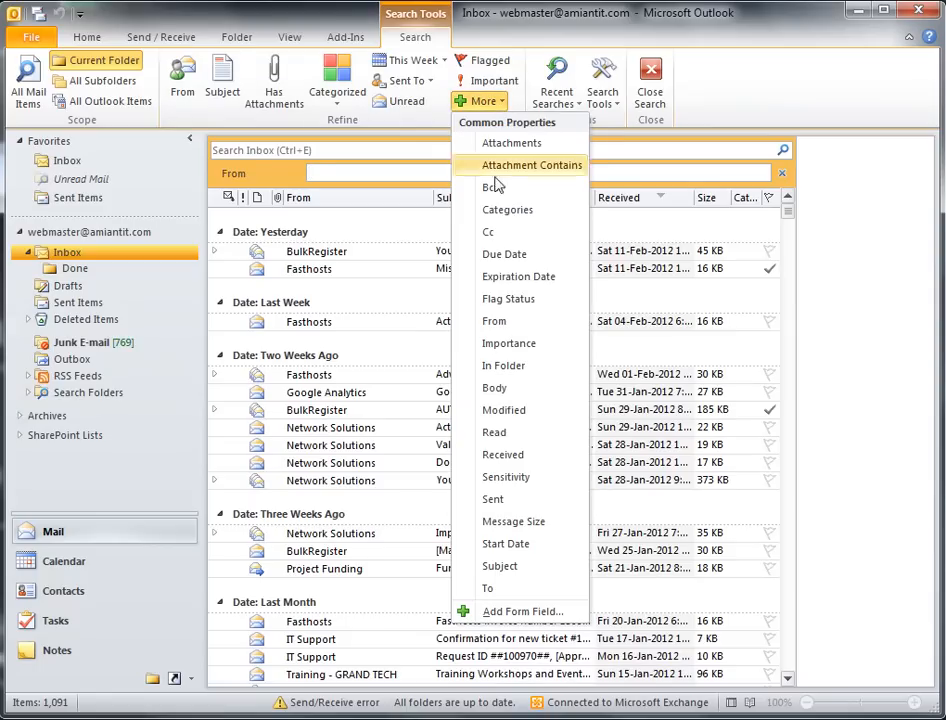
click(513, 590)
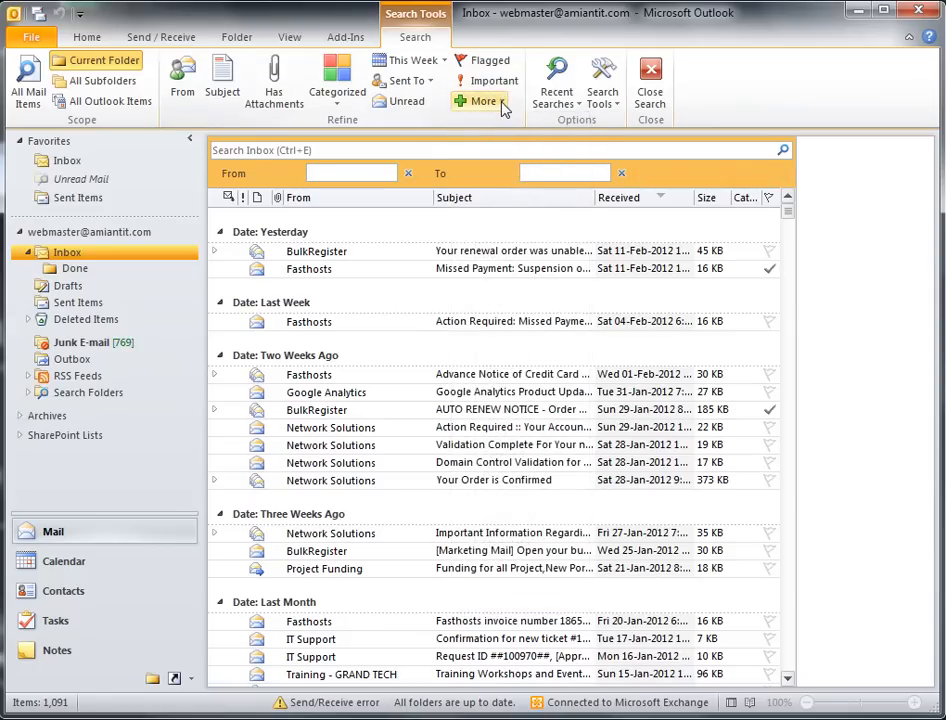
click(500, 103)
click(540, 566)
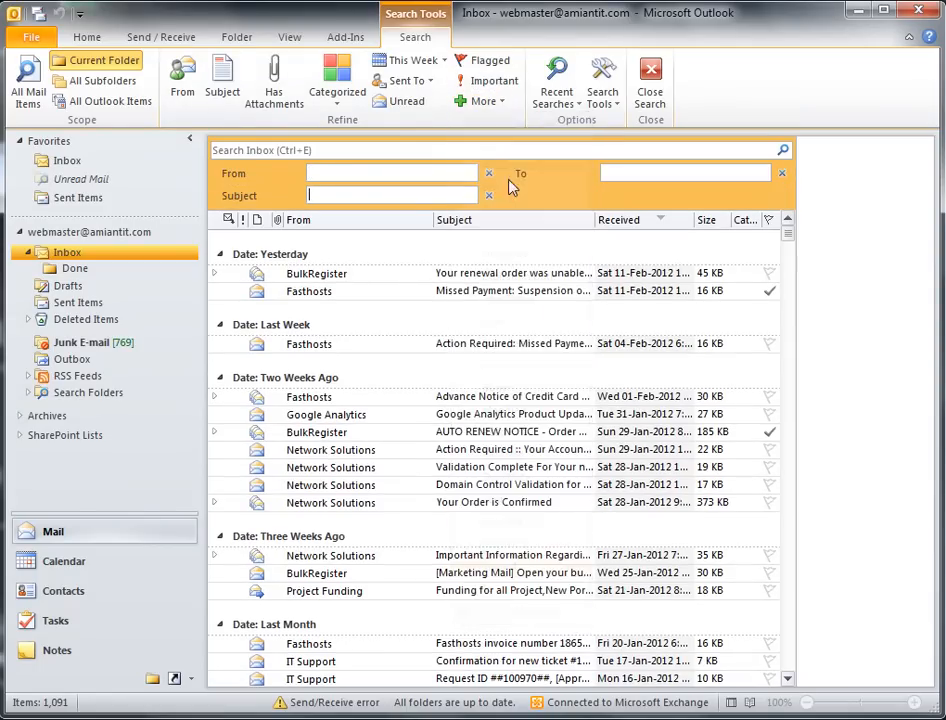
click(500, 107)
click(490, 389)
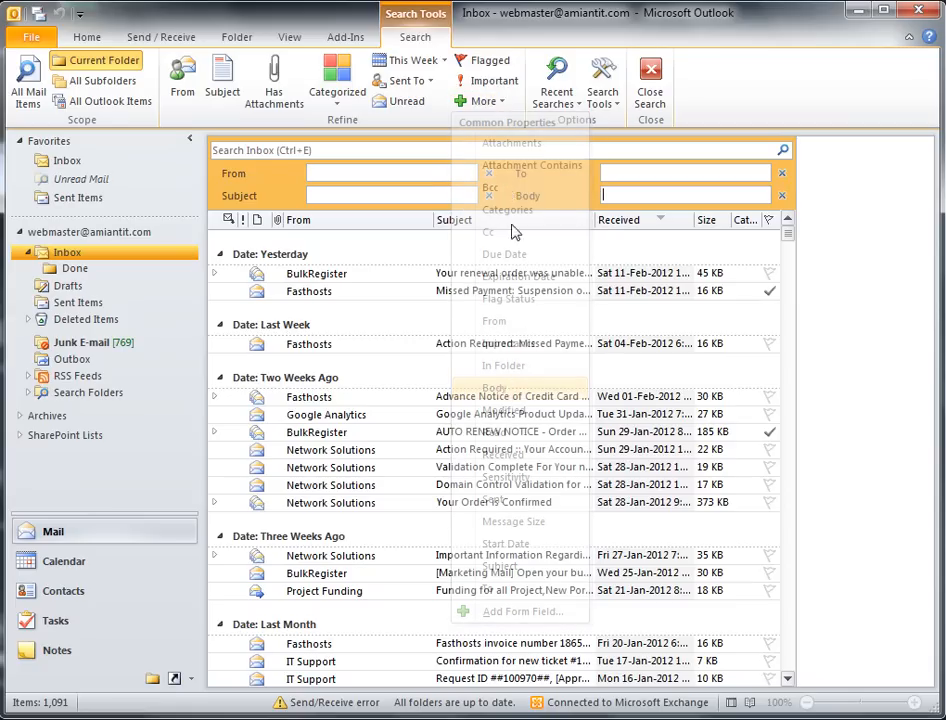
click(502, 103)
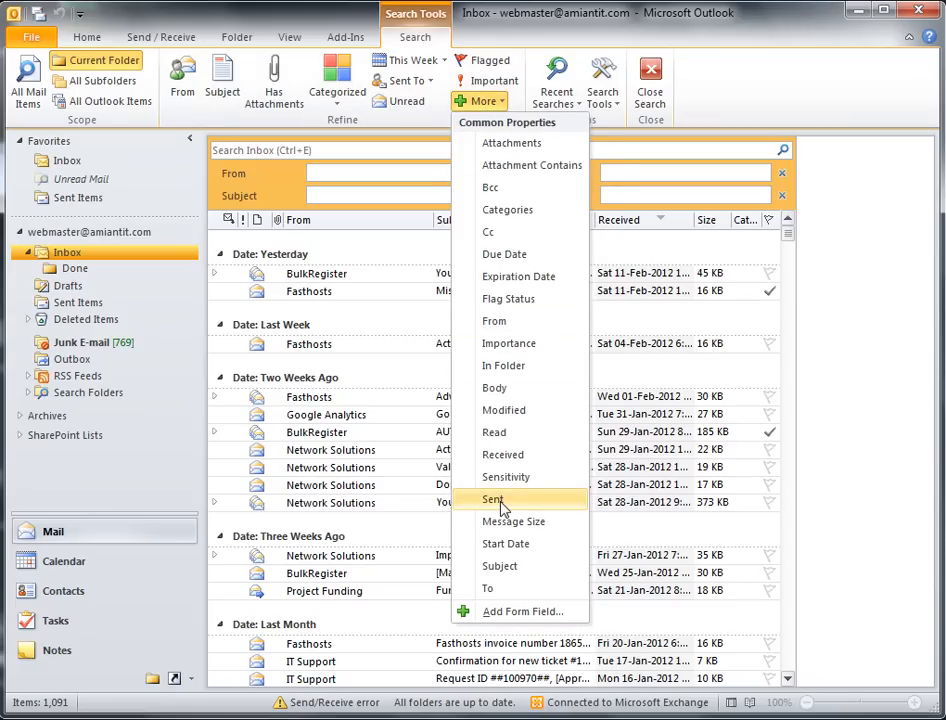
click(510, 455)
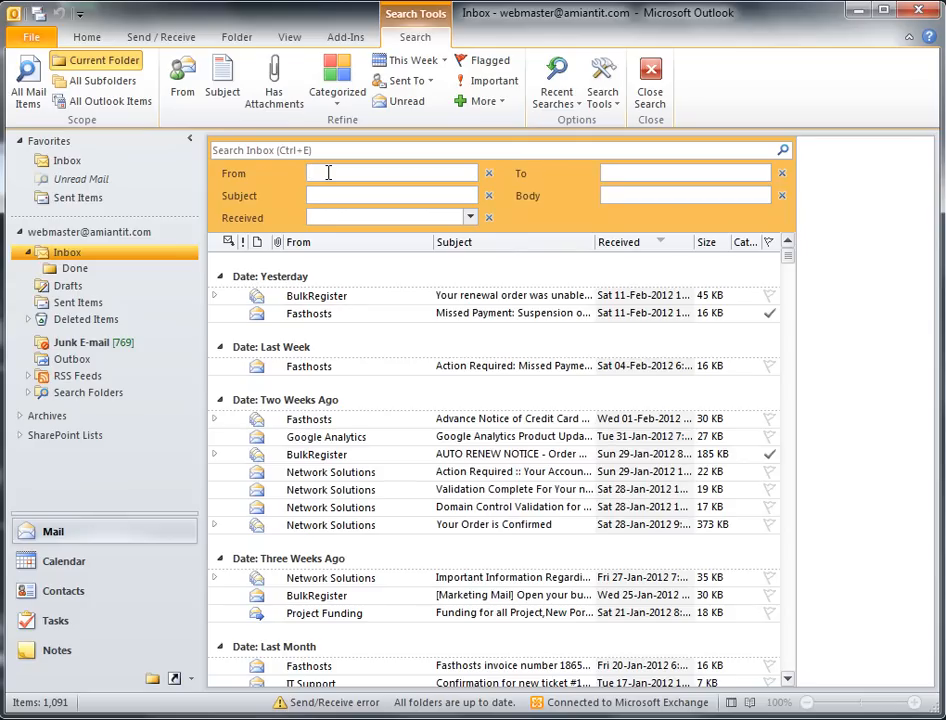
Step: Search for a sender's mail mentioning 'repo', open the Confidential result, and widen to All Mail Items
text(mohammed)
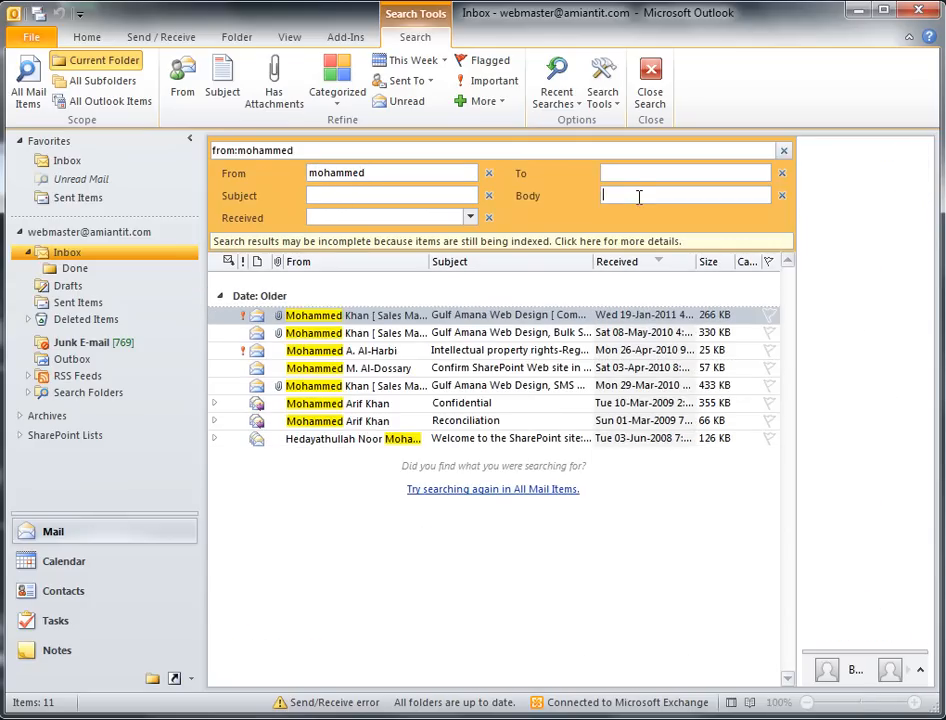
text( contents:report)
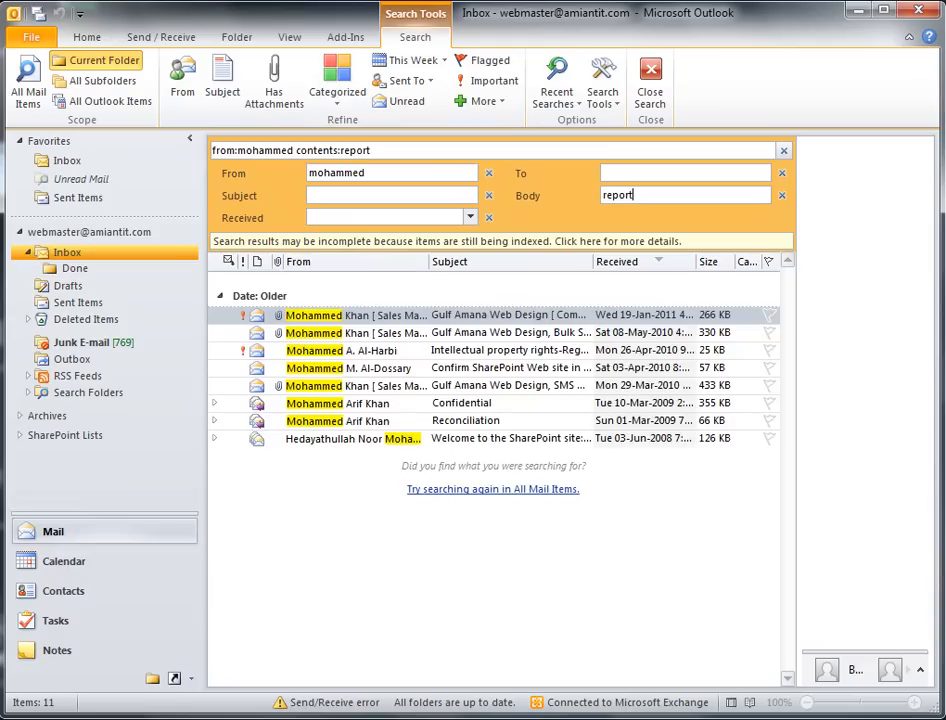
click(700, 314)
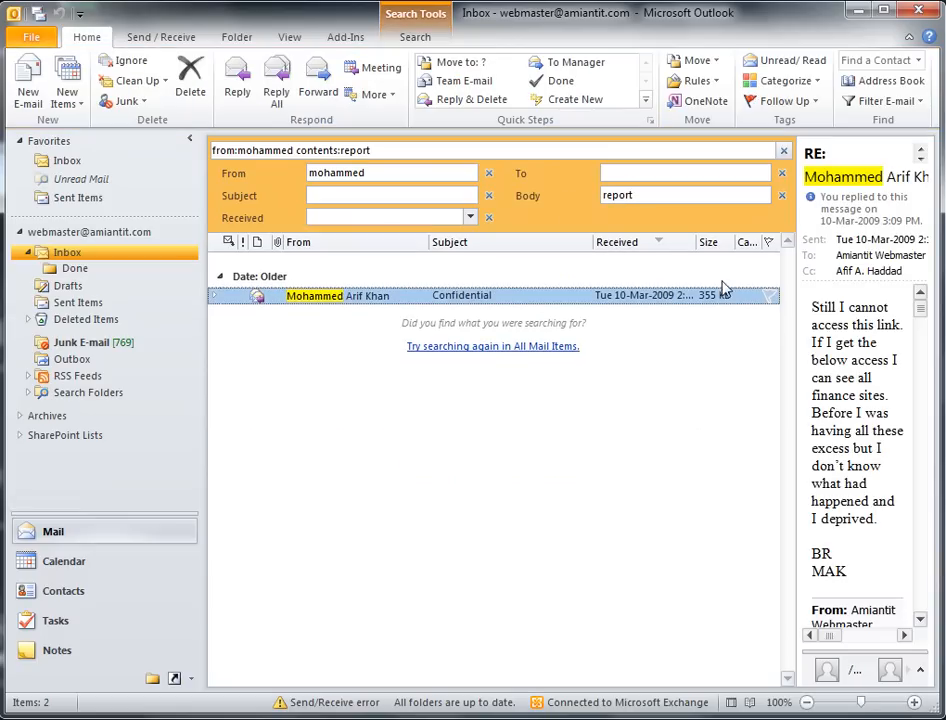
drag(324, 173, 293, 178)
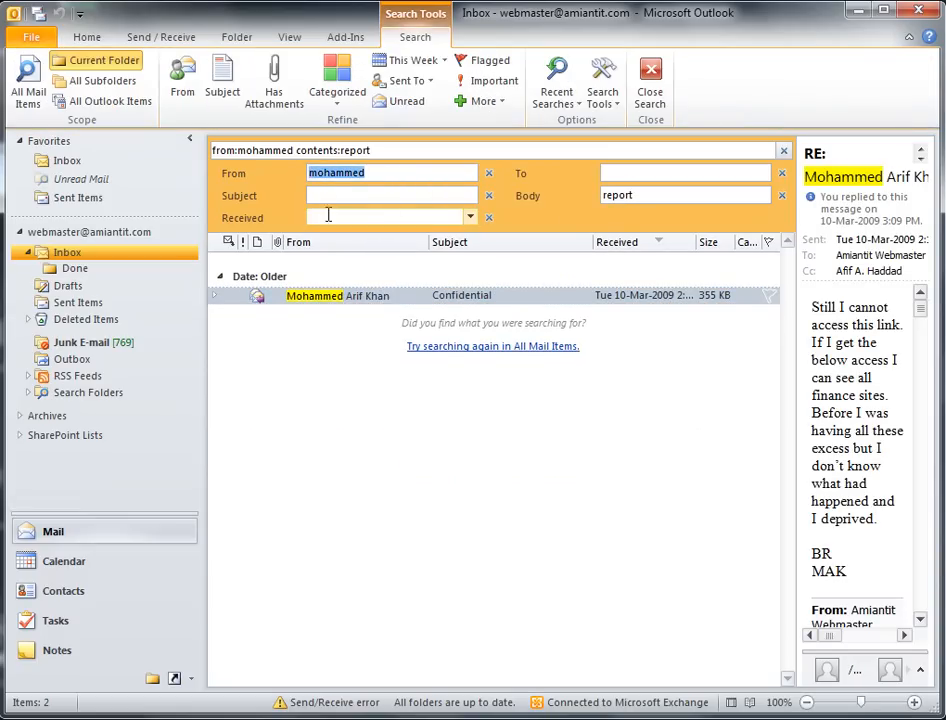
click(490, 346)
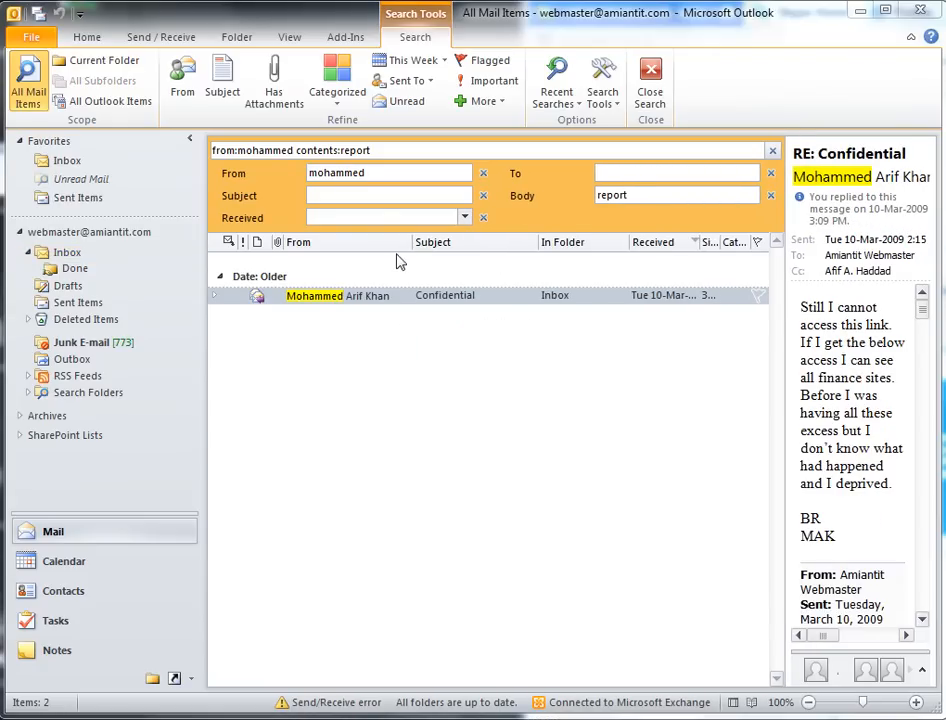
Step: Clear the sender and body terms, then enter an order number in the Body criterion
double_click(331, 175)
key(BackSpace)
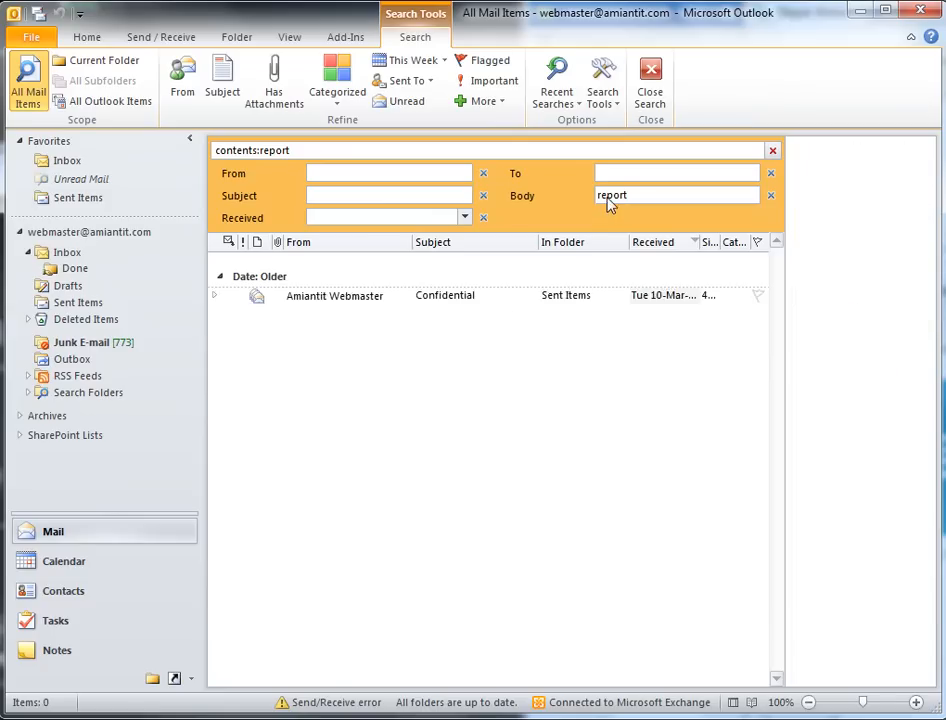
double_click(611, 198)
key(BackSpace)
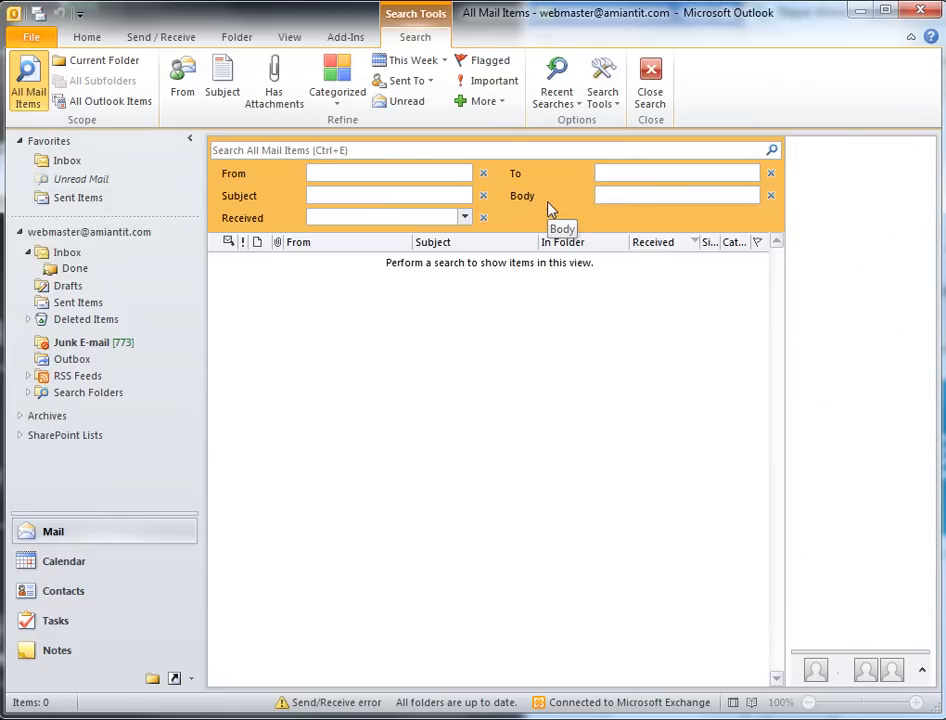
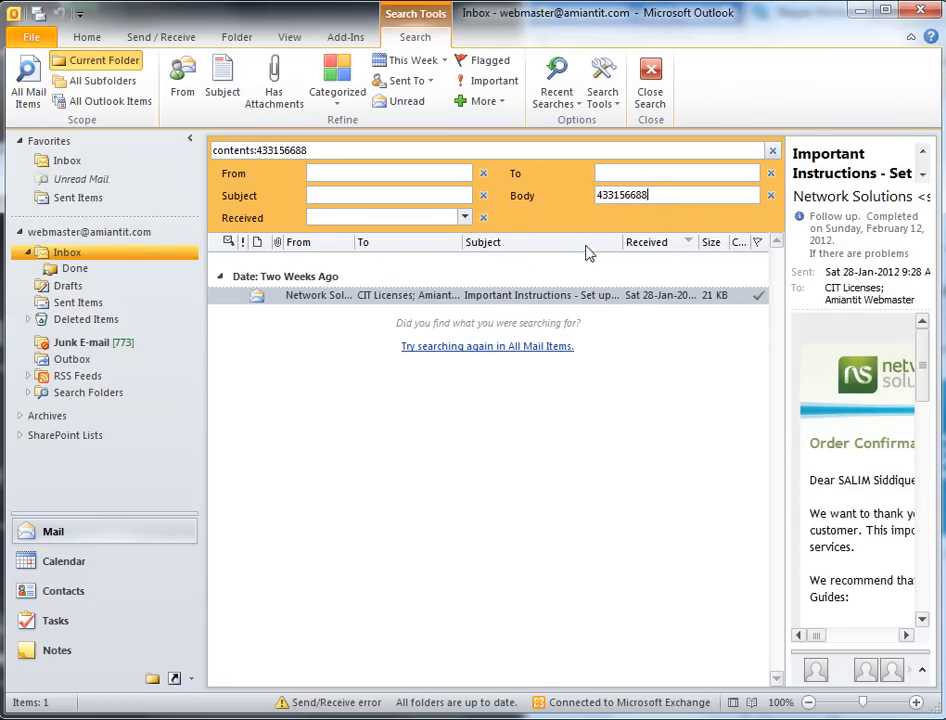
Step: Open the order-number match, resize the reading pane, and rerun the search in All Mail Items
click(498, 299)
drag(785, 425, 572, 413)
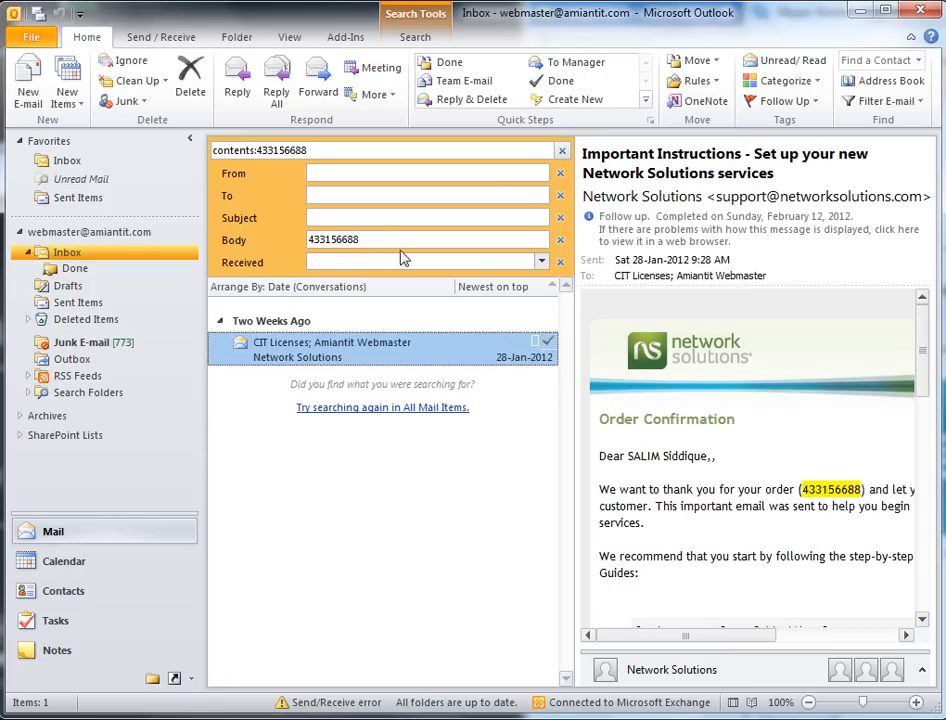
click(801, 491)
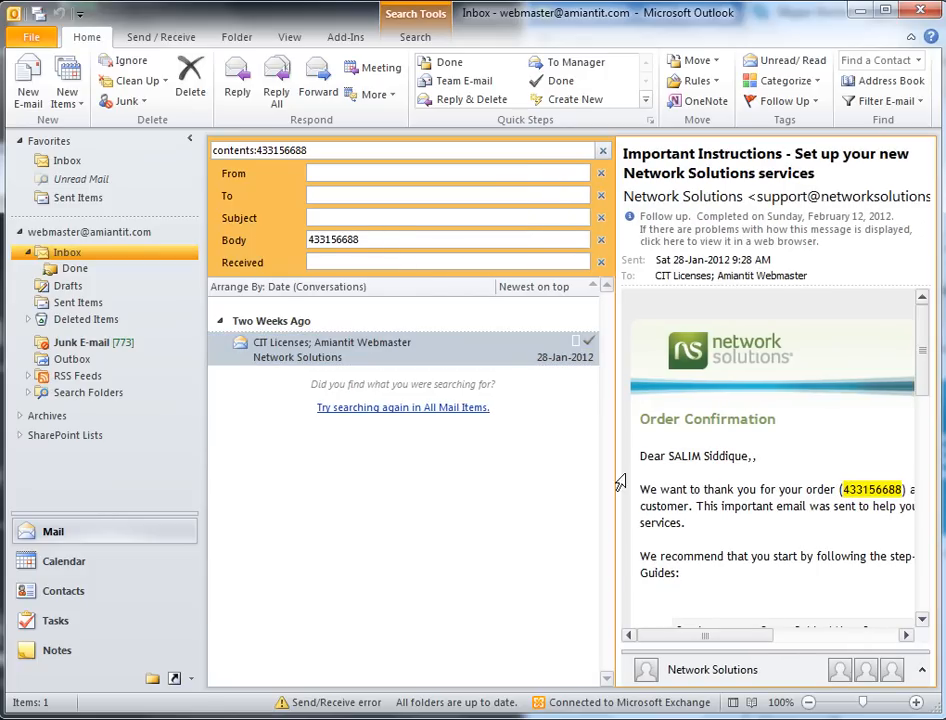
drag(619, 482, 697, 473)
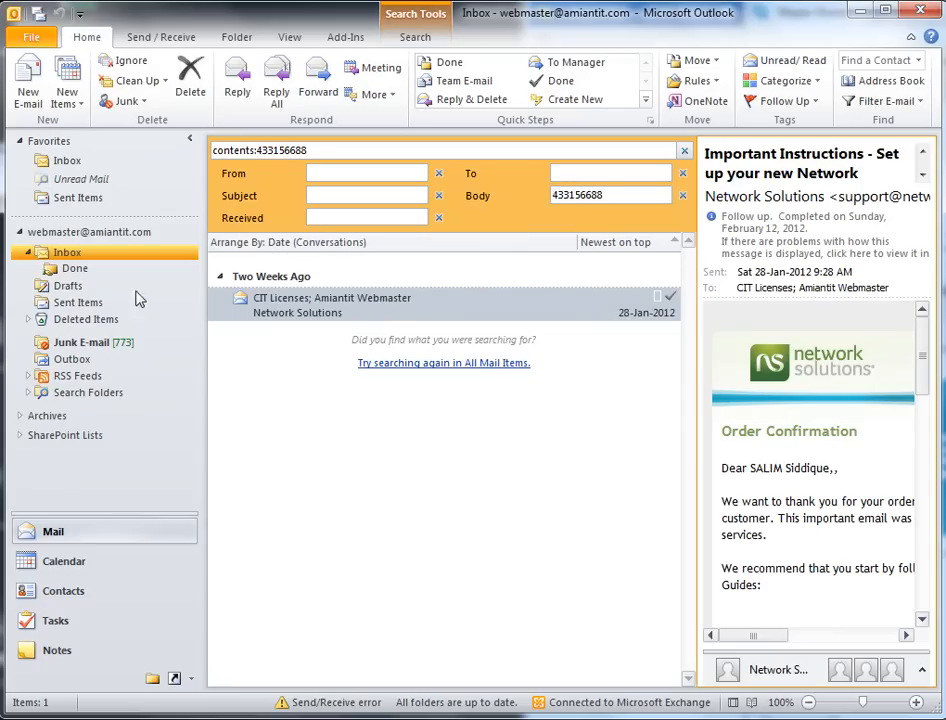
click(427, 365)
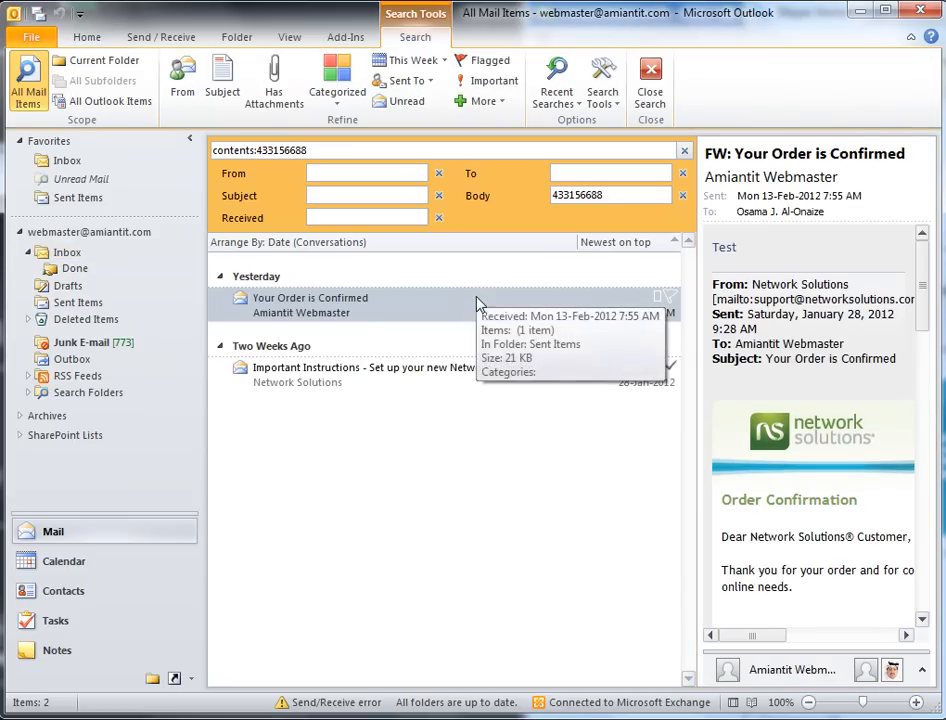
drag(695, 341, 794, 340)
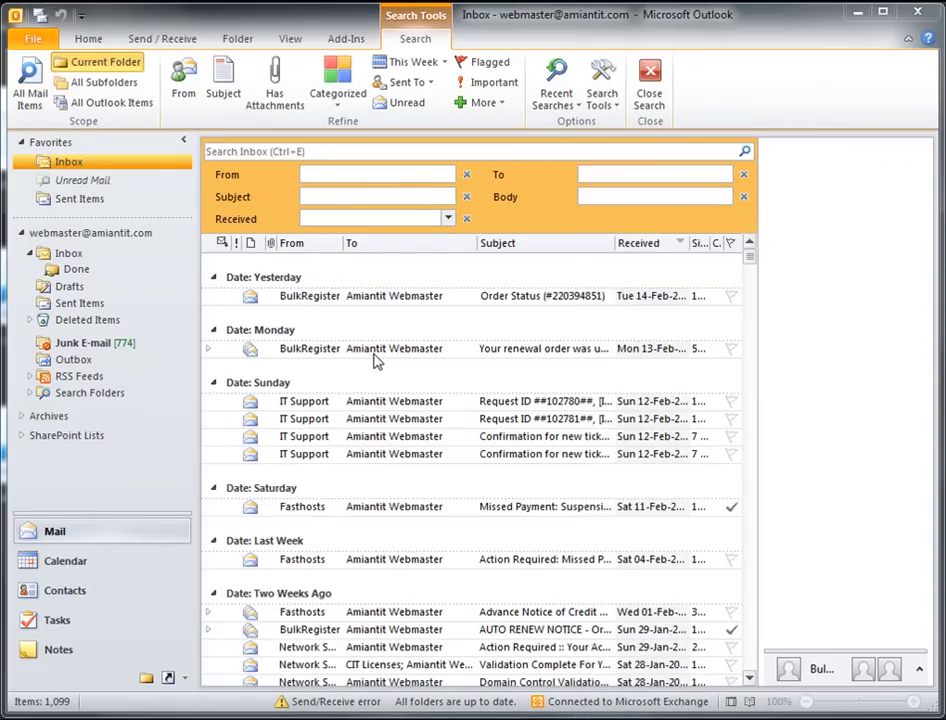
Step: Enter feb in the Received criterion, then expand the Monday BulkRegister renewal conversation
click(327, 219)
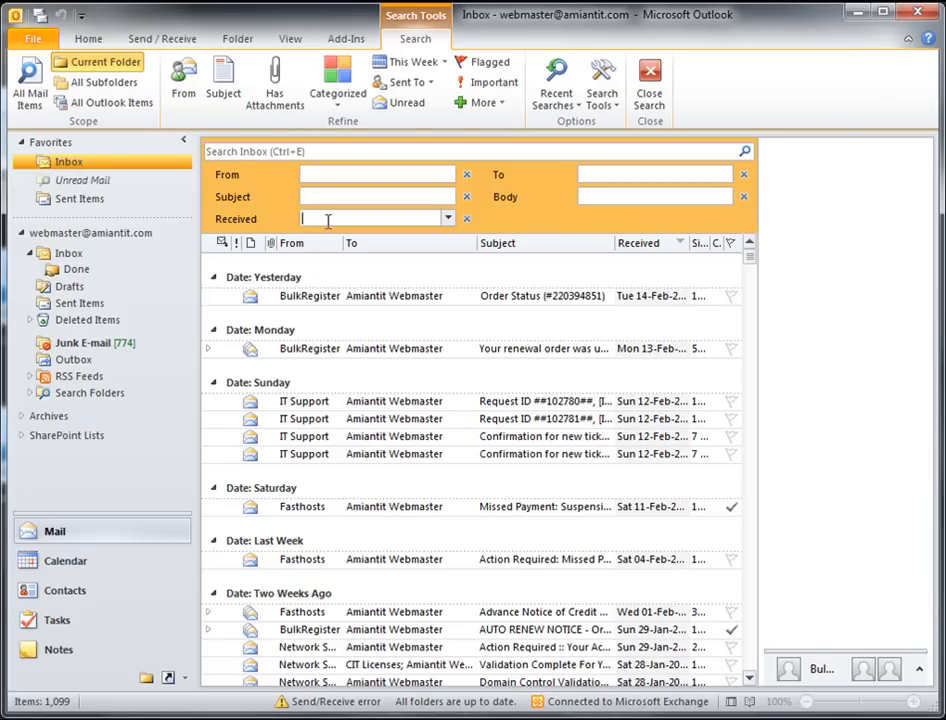
text(feb)
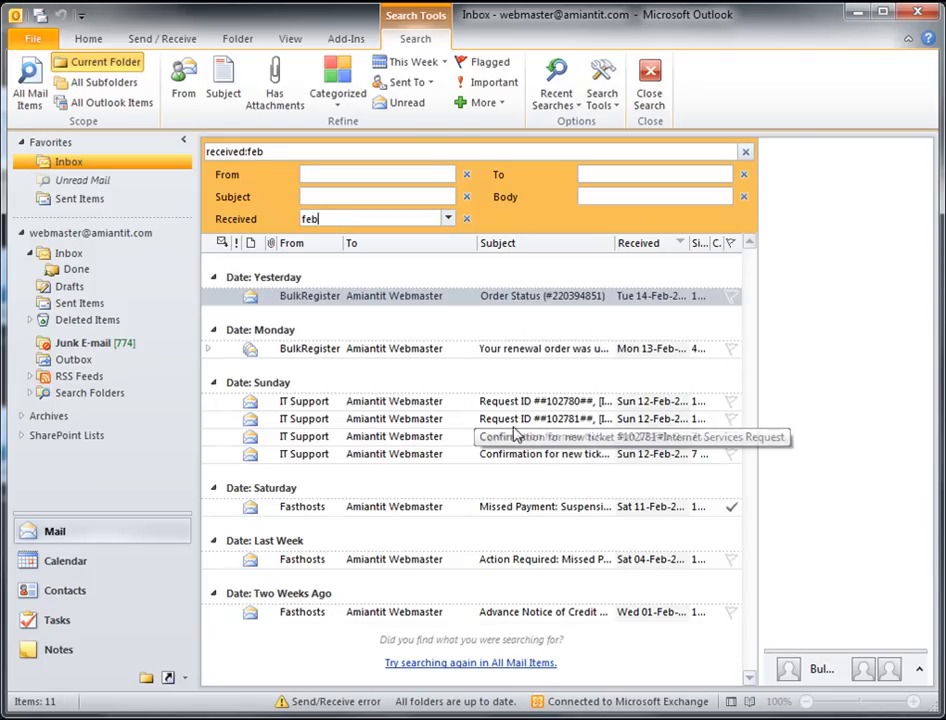
click(400, 348)
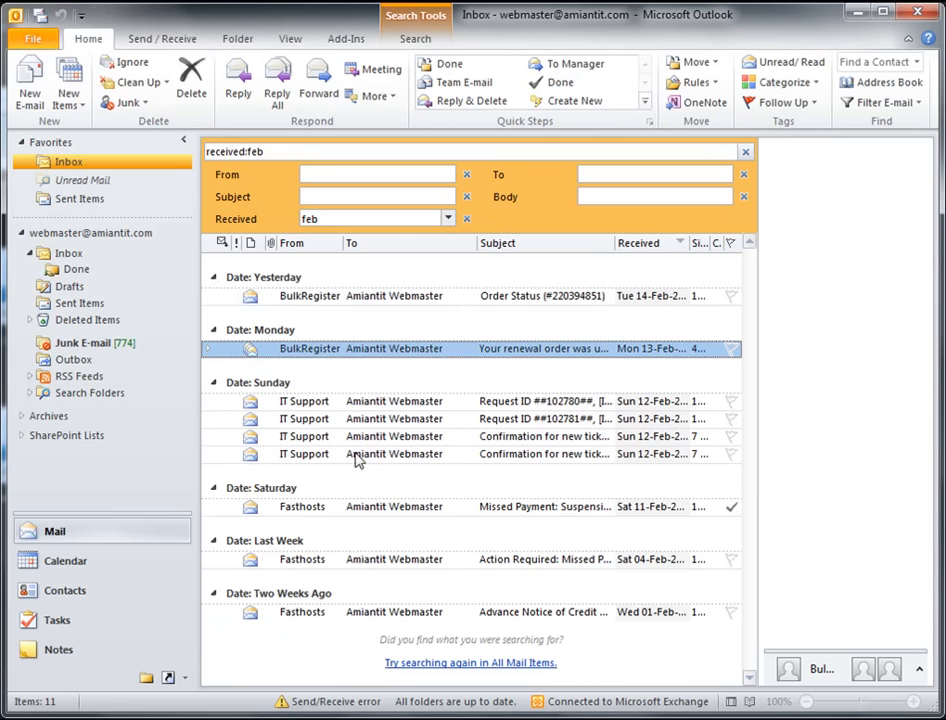
click(208, 350)
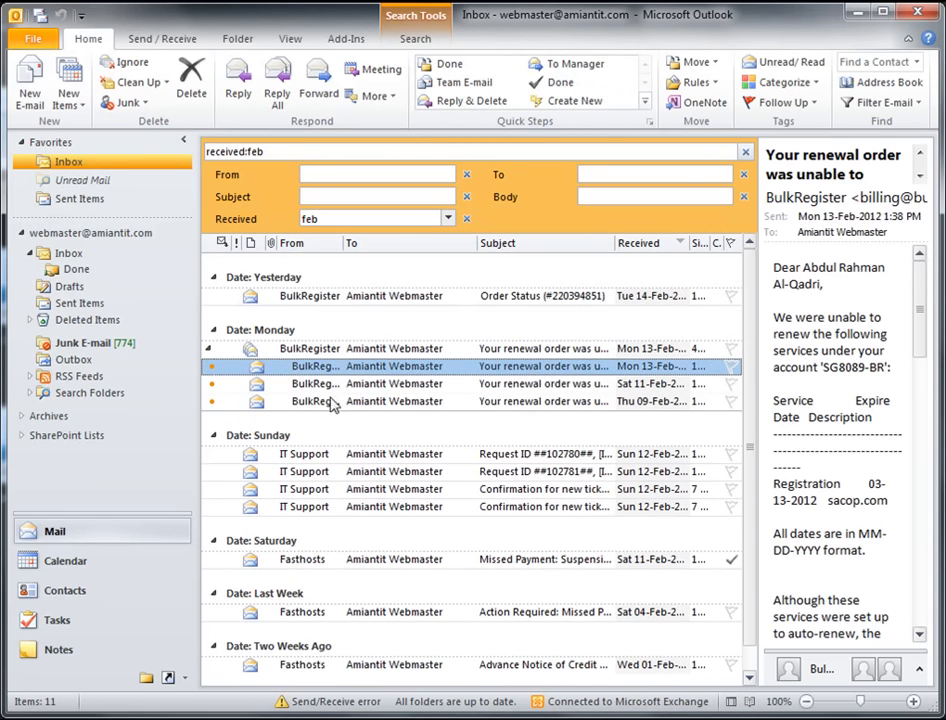